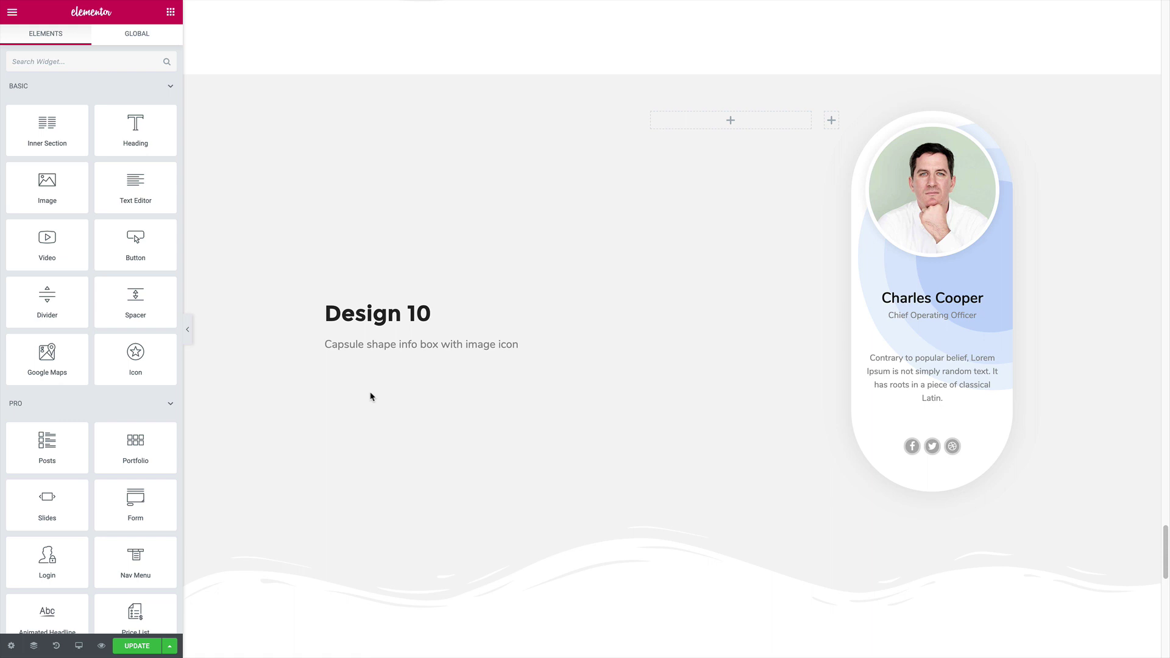
# Scroll the Elements panel down to the Happy Addons Team Member widget.
pyautogui.scroll(-20, 138, 345)
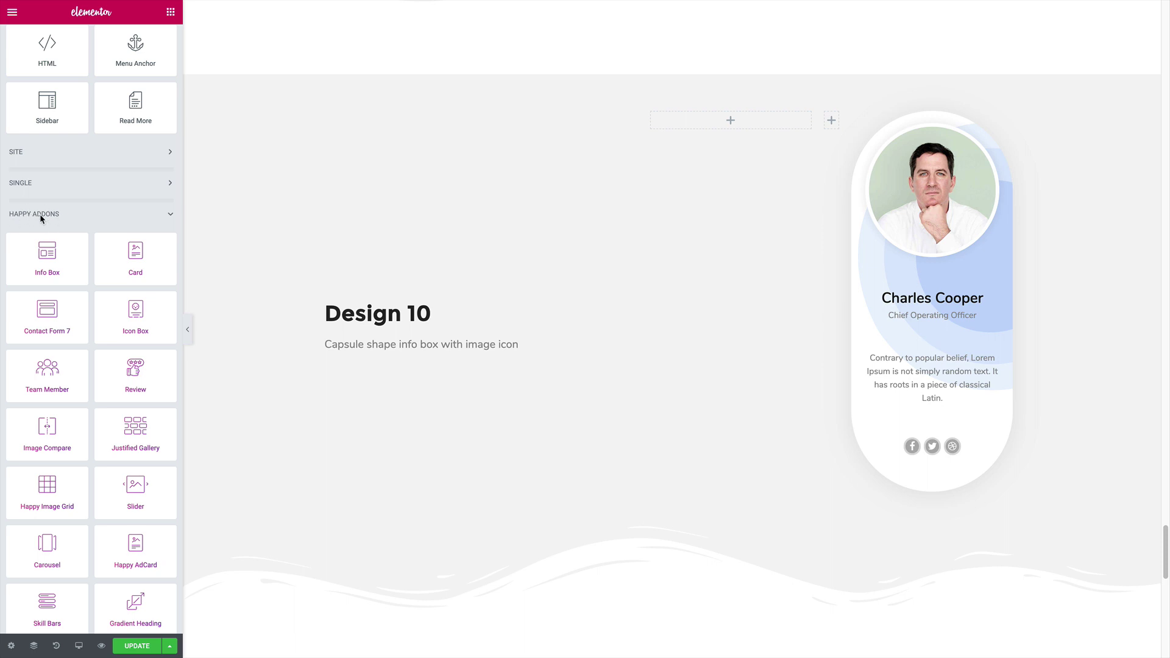
pyautogui.scroll(-4, 42, 216)
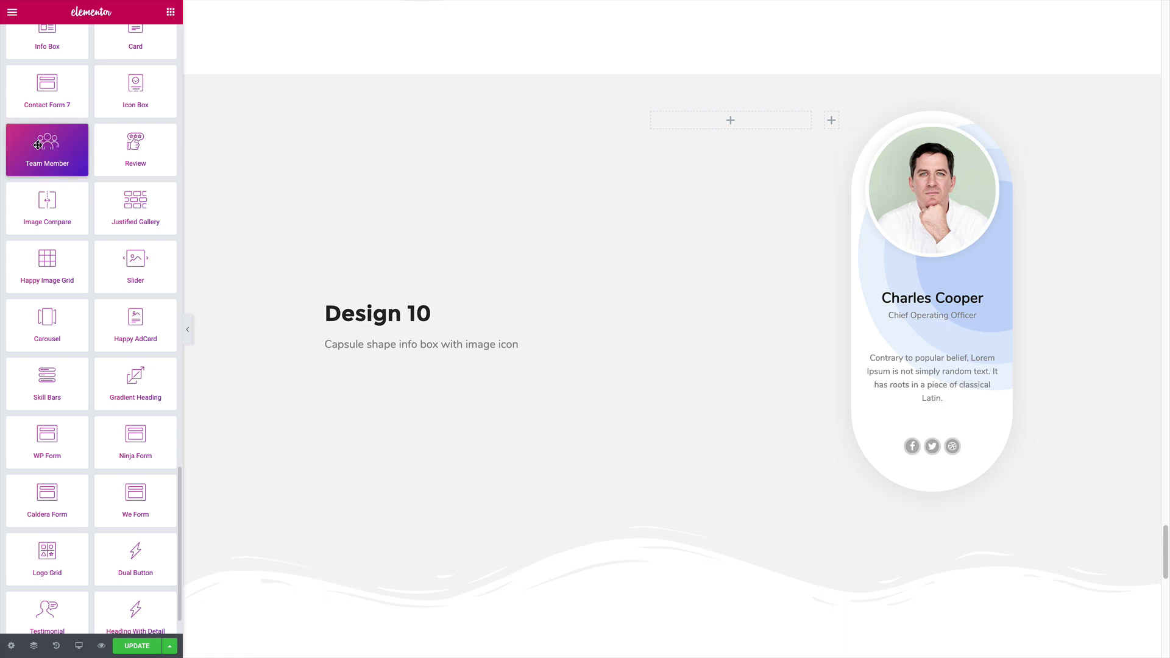
# Drop a Team Member widget into the empty column with the yellow-shirt portrait, centre-aligned.
pyautogui.moveTo(37, 145); pyautogui.dragTo(736, 120)
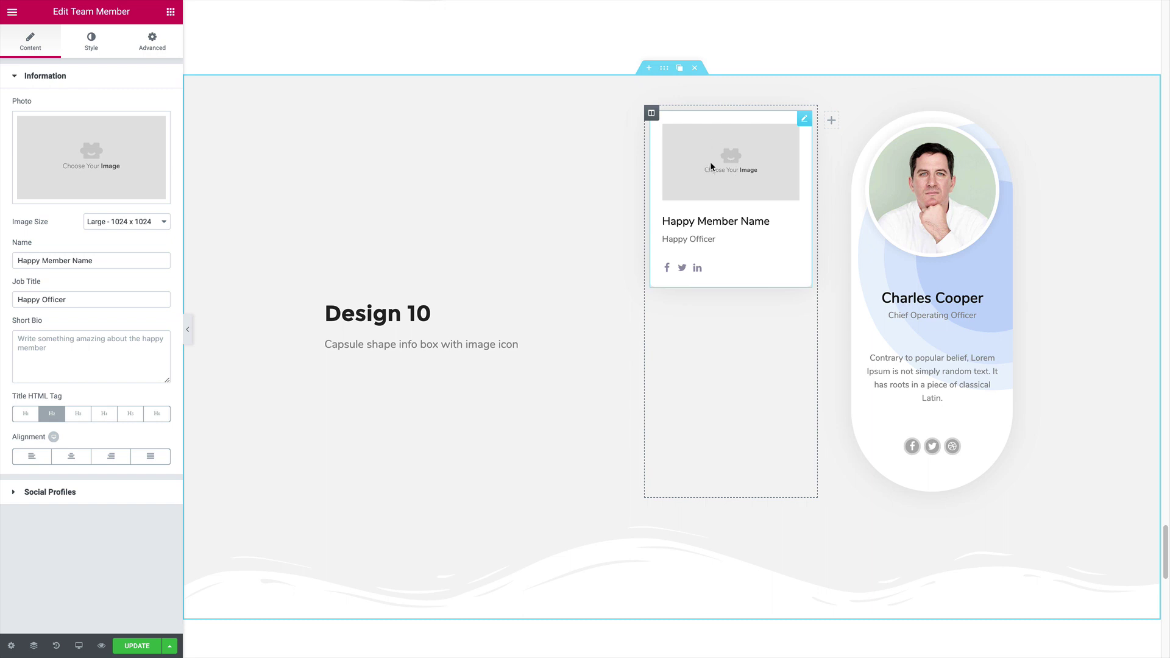
pyautogui.scroll(1, 718, 171)
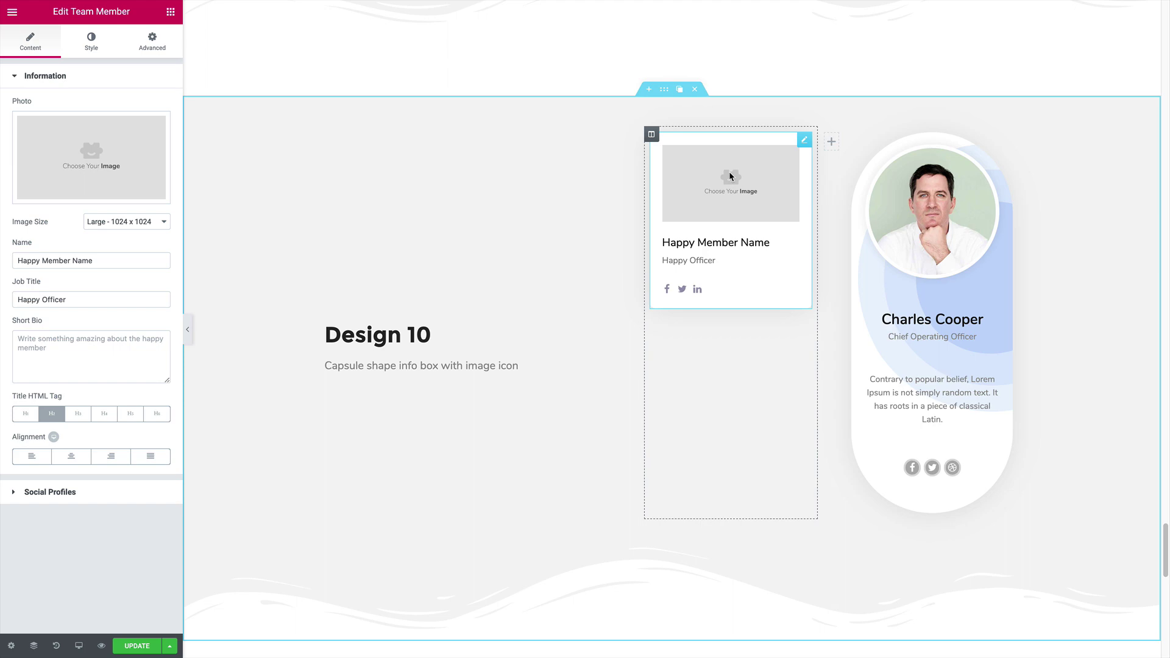
pyautogui.click(88, 155)
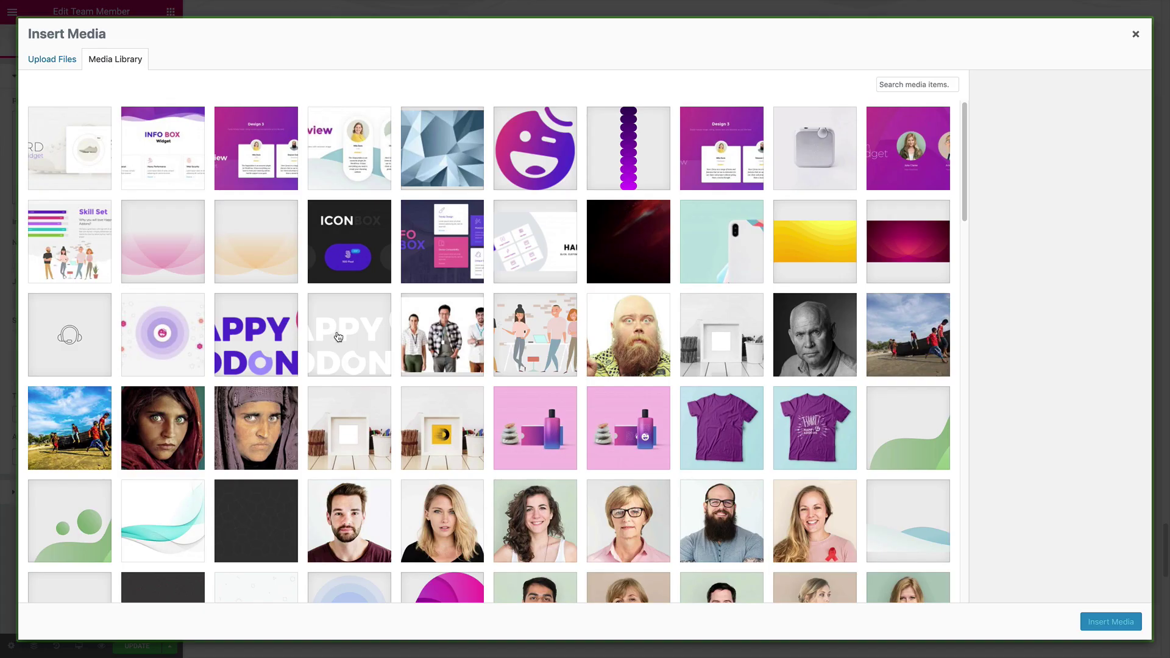
pyautogui.scroll(-15, 338, 336)
pyautogui.scroll(8, 334, 335)
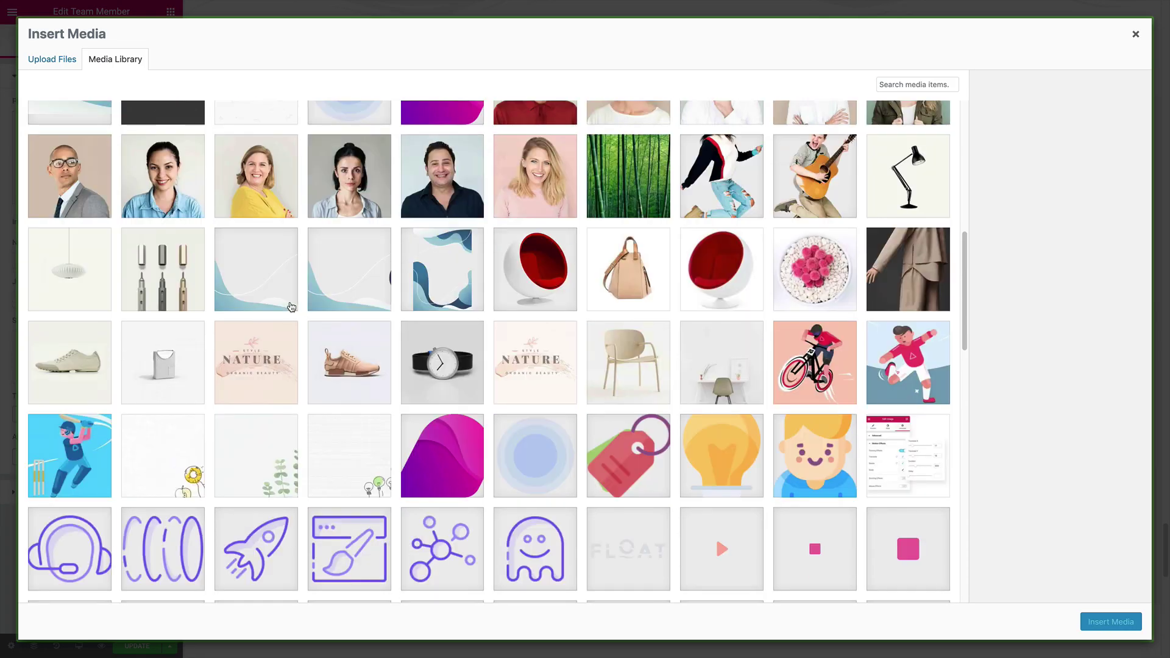
pyautogui.click(252, 206)
pyautogui.click(1108, 623)
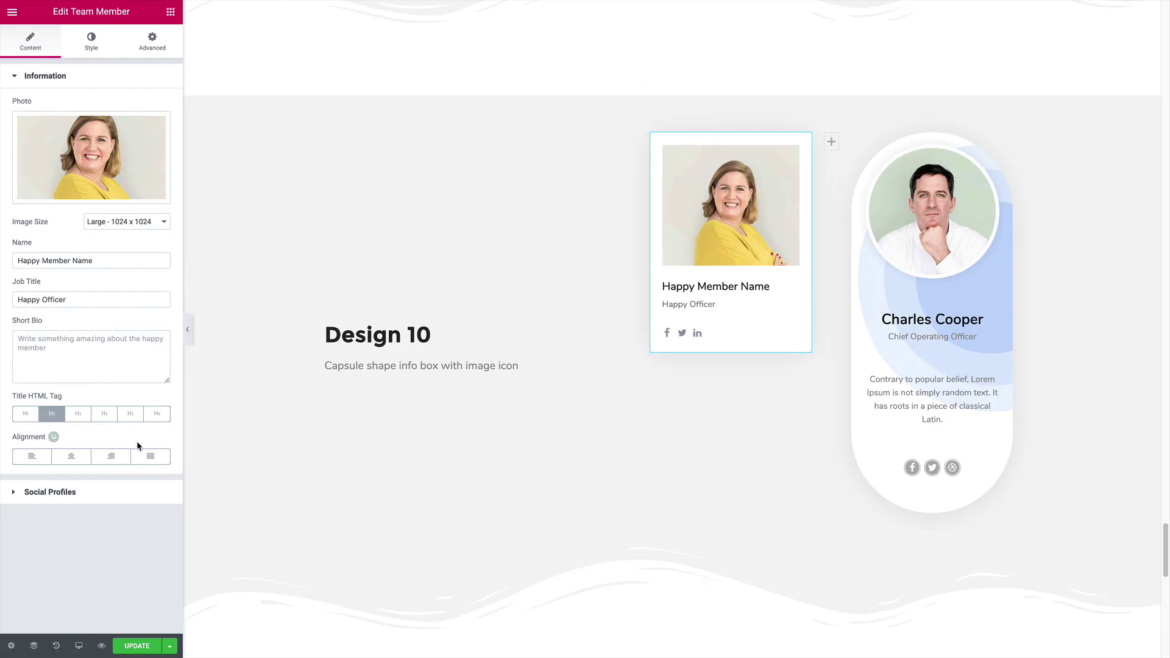
pyautogui.click(70, 455)
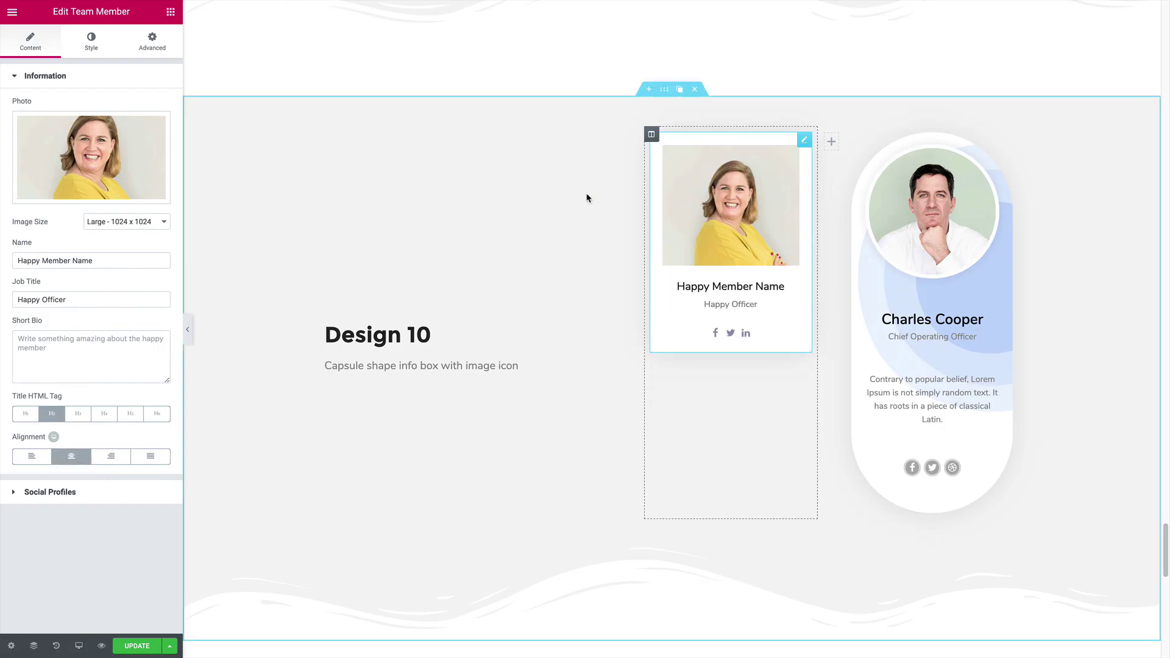
# Make the team member photo 220 × 220 px with a 220 border radius.
pyautogui.click(91, 42)
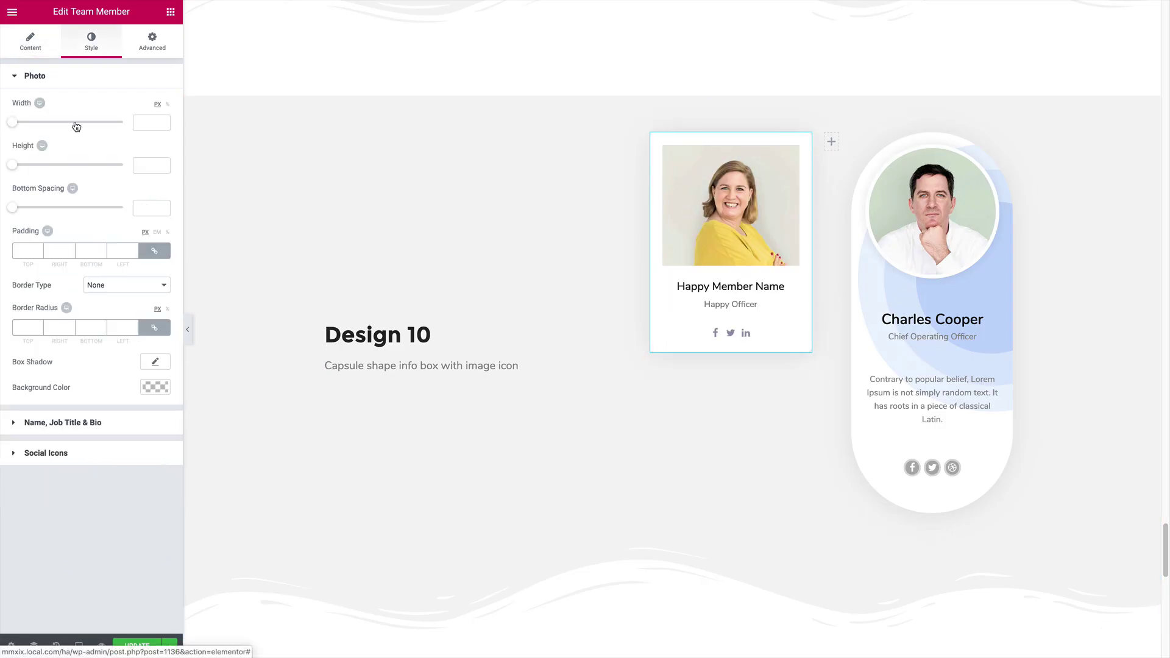
pyautogui.click(148, 124)
pyautogui.write('220')
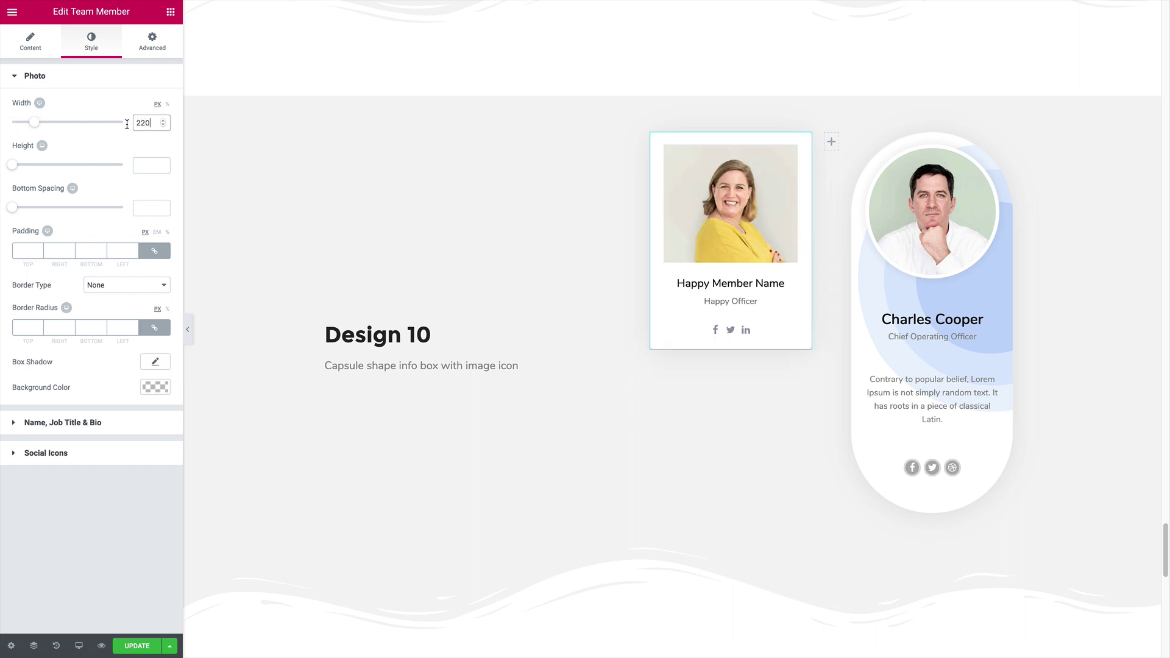
pyautogui.click(143, 168)
pyautogui.write('2')
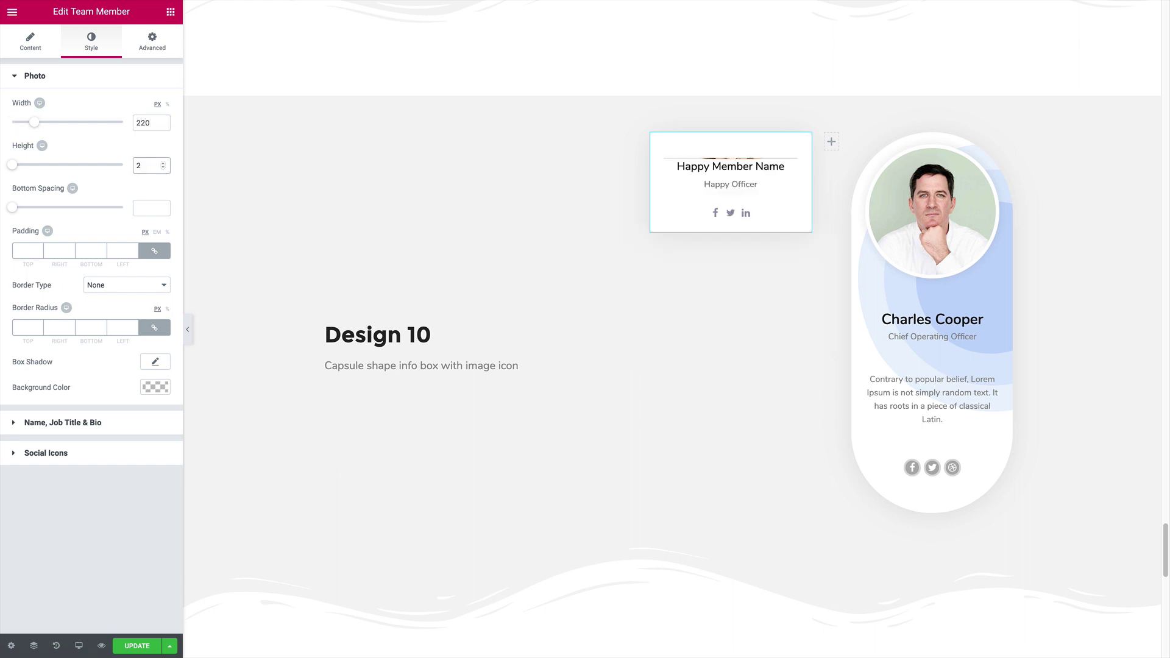
pyautogui.write('20')
pyautogui.click(17, 330)
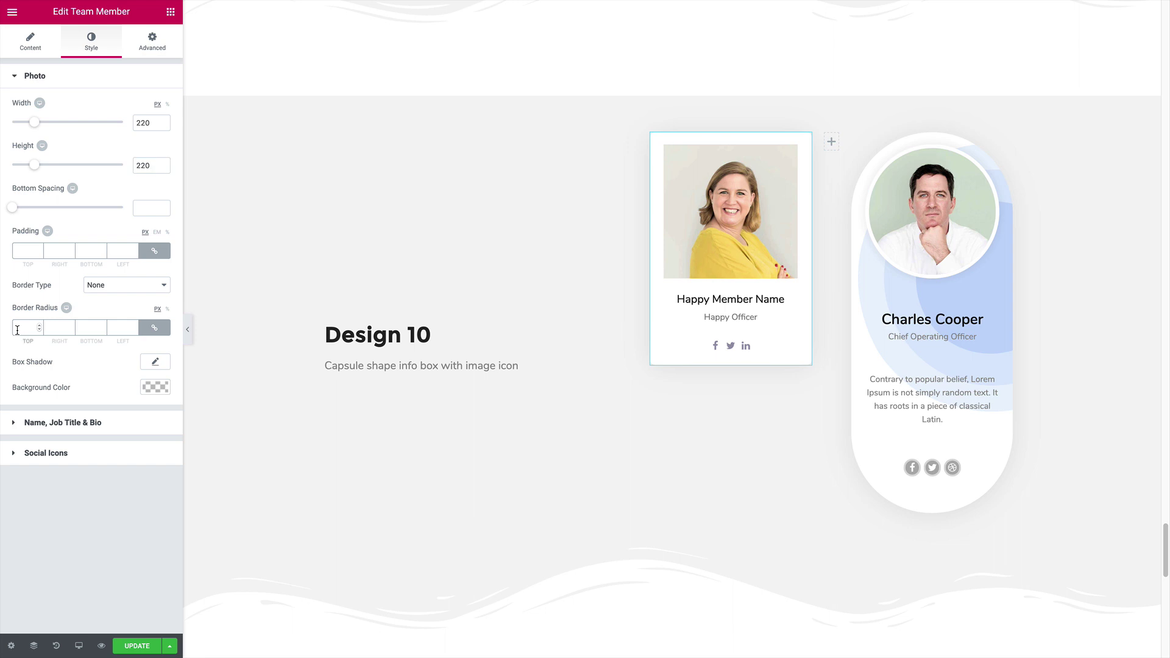
pyautogui.write('200')
pyautogui.press('BackSpace')
pyautogui.press('BackSpace')
pyautogui.write('20')
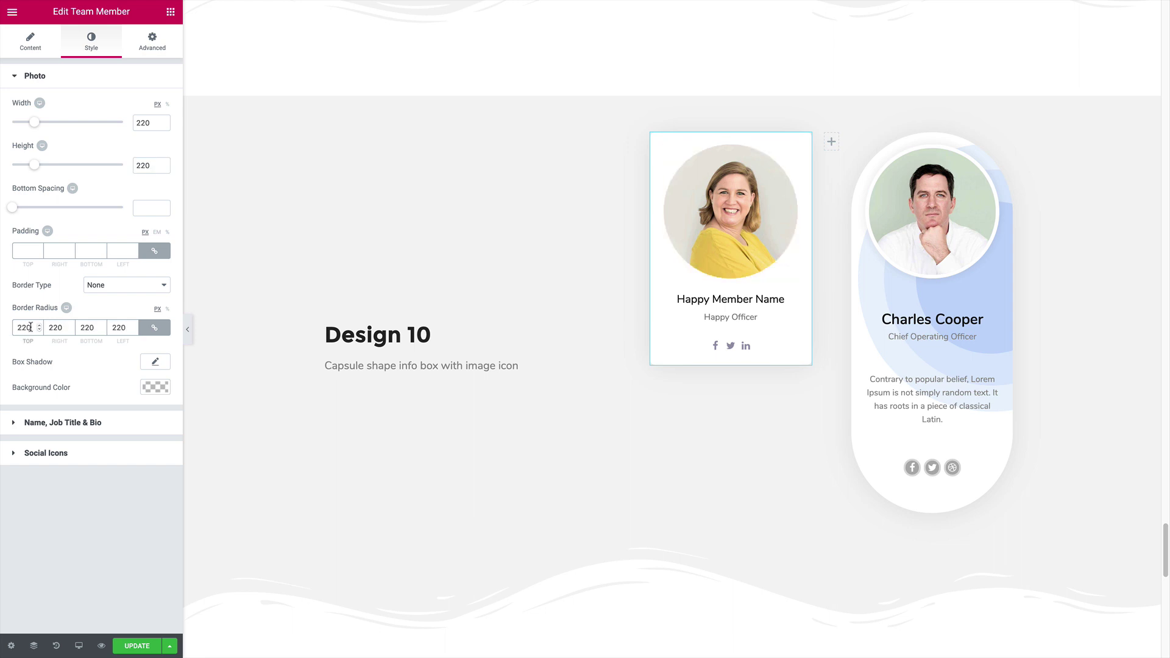
pyautogui.click(142, 122)
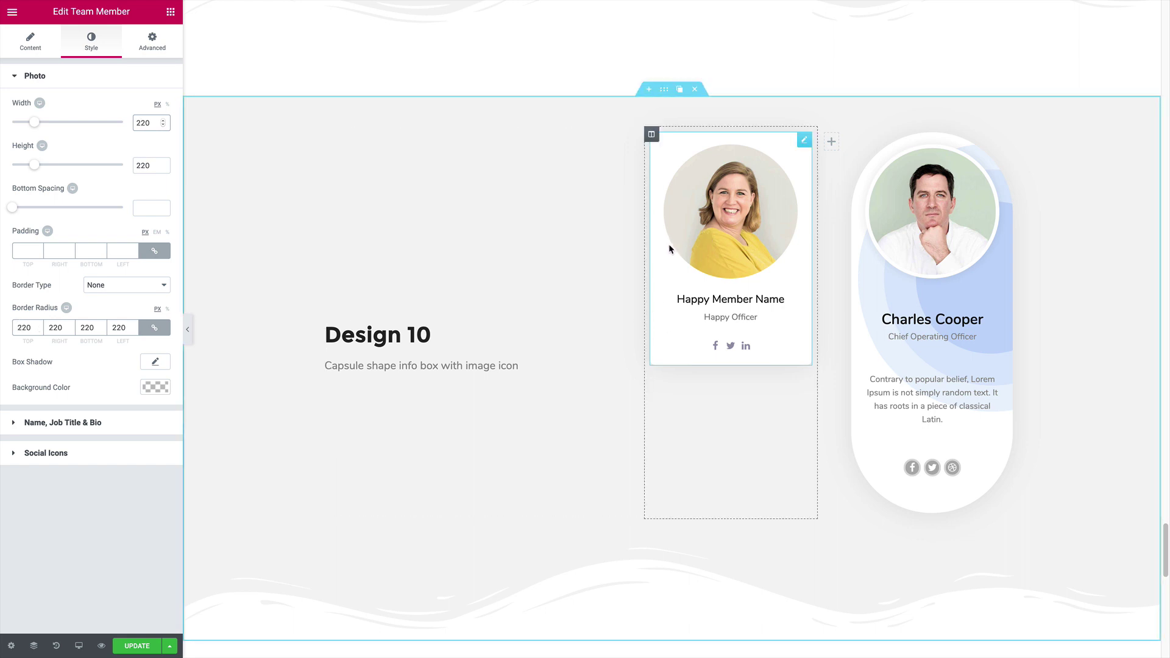
# Give the photo a solid, light-coloured border.
pyautogui.click(116, 285)
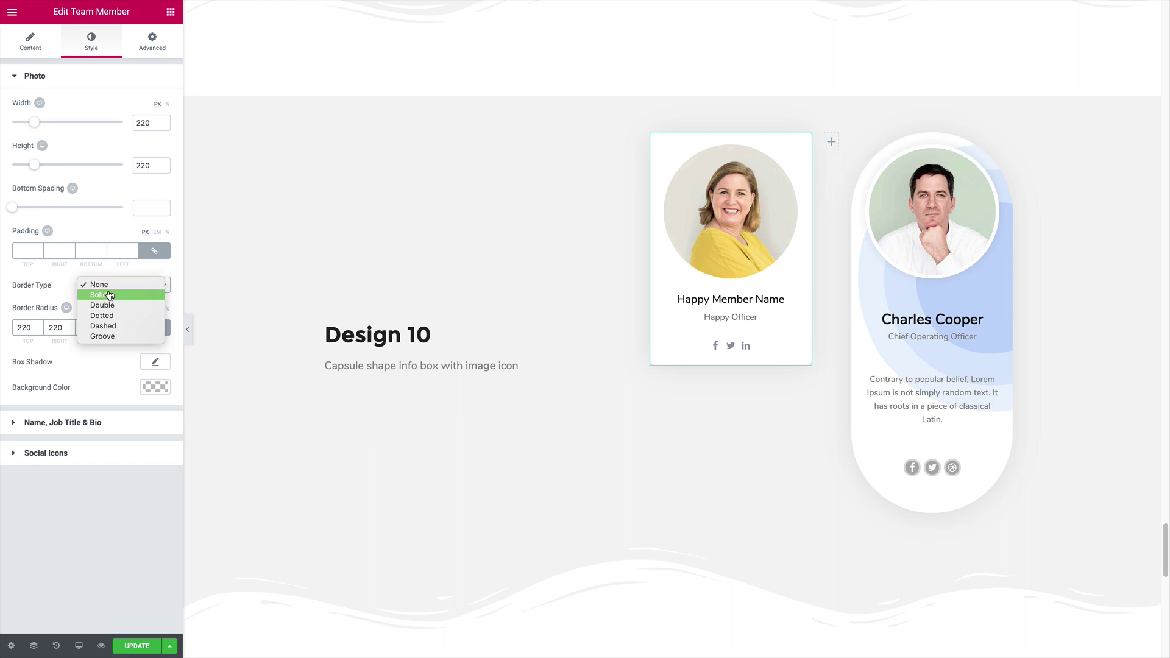
pyautogui.click(110, 296)
pyautogui.click(156, 362)
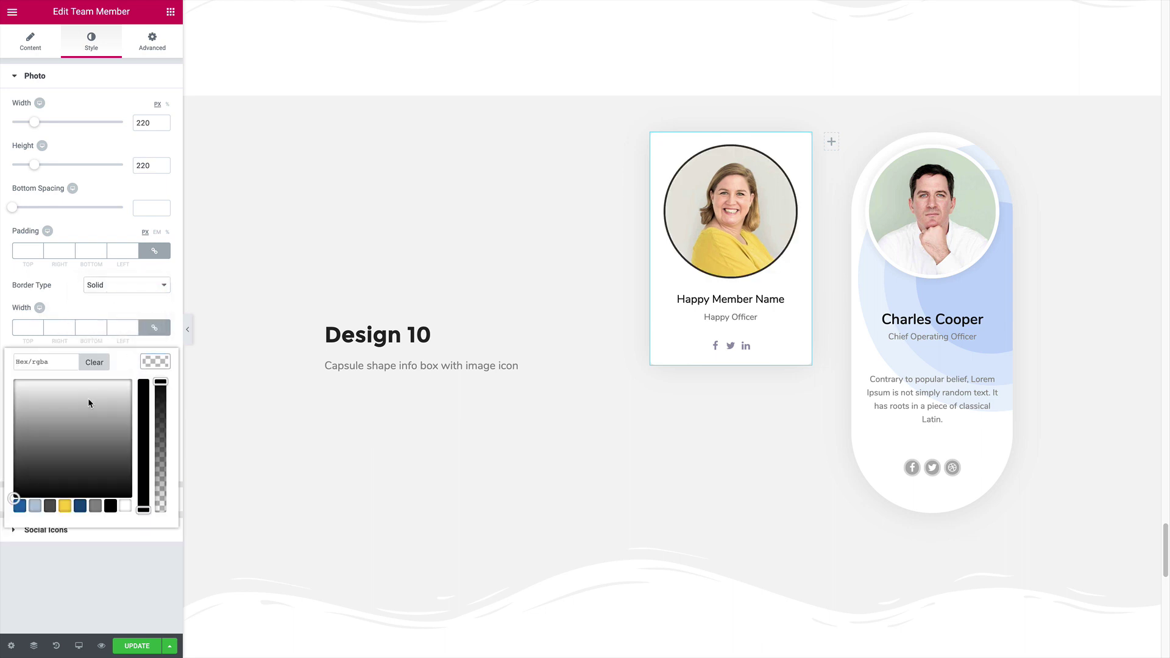
pyautogui.click(33, 409)
pyautogui.click(96, 306)
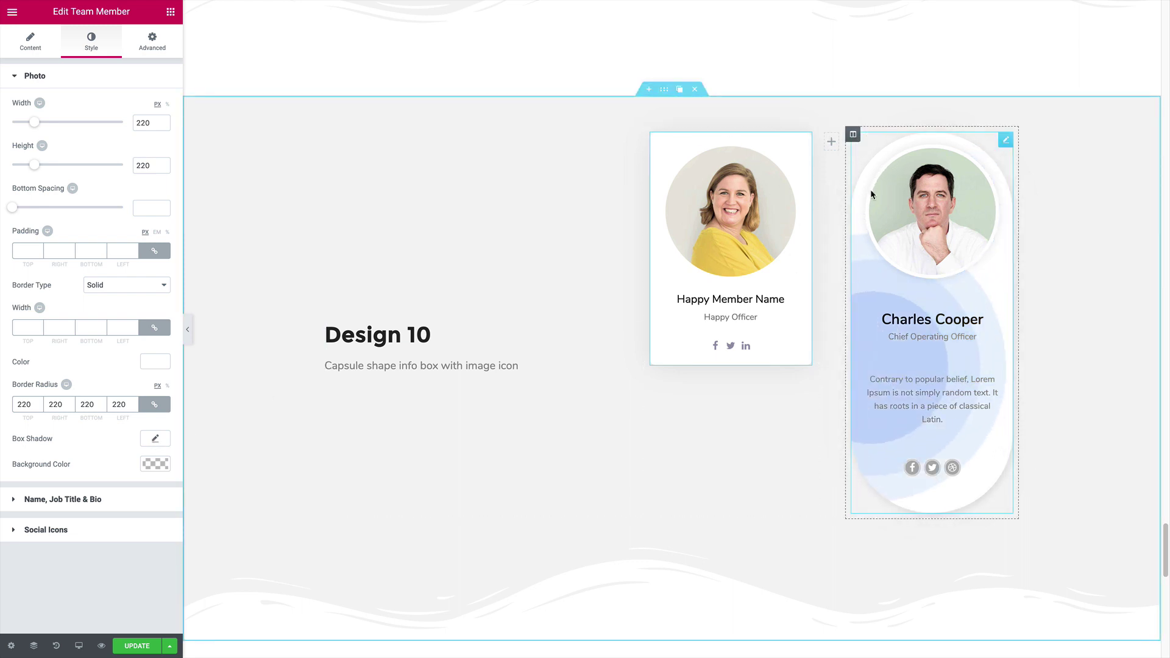
# Add a faint box shadow (alpha 0.11) and set the border width to 6.
pyautogui.click(163, 440)
pyautogui.click(151, 471)
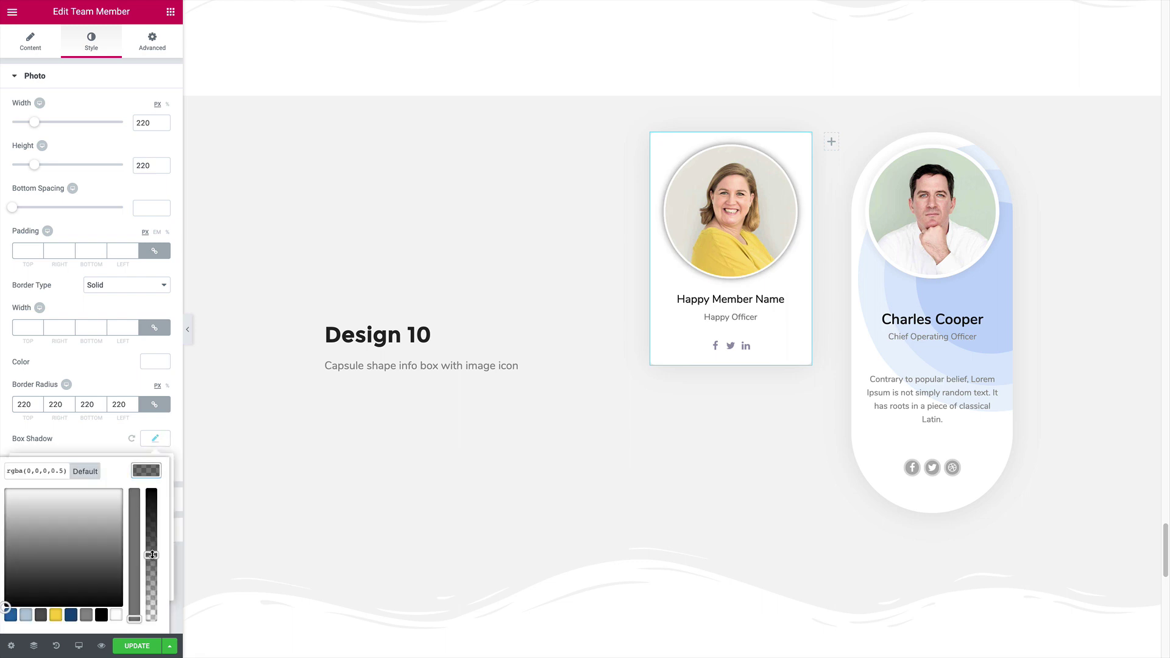
pyautogui.moveTo(151, 555); pyautogui.dragTo(151, 608)
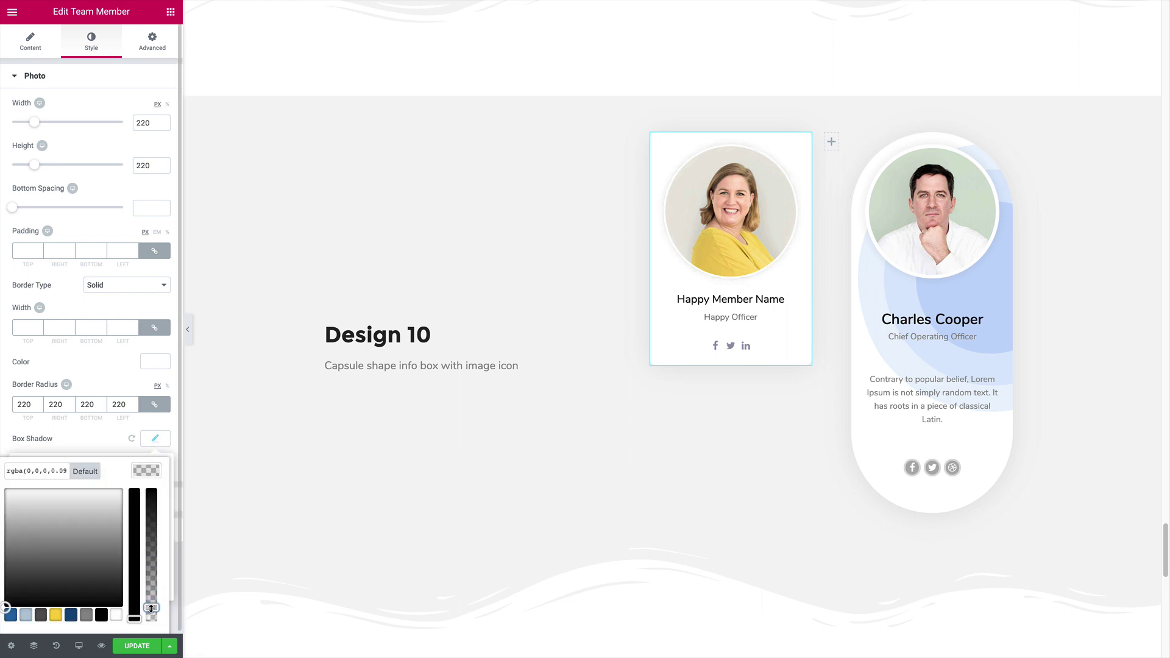
pyautogui.click(25, 323)
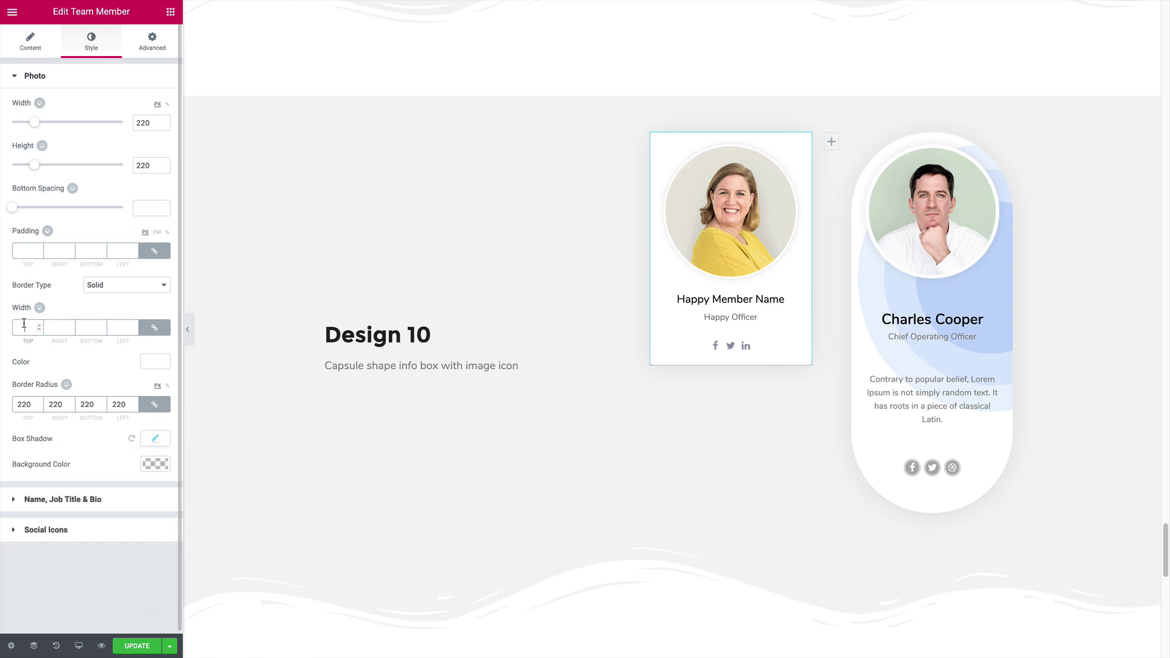
pyautogui.write('6')
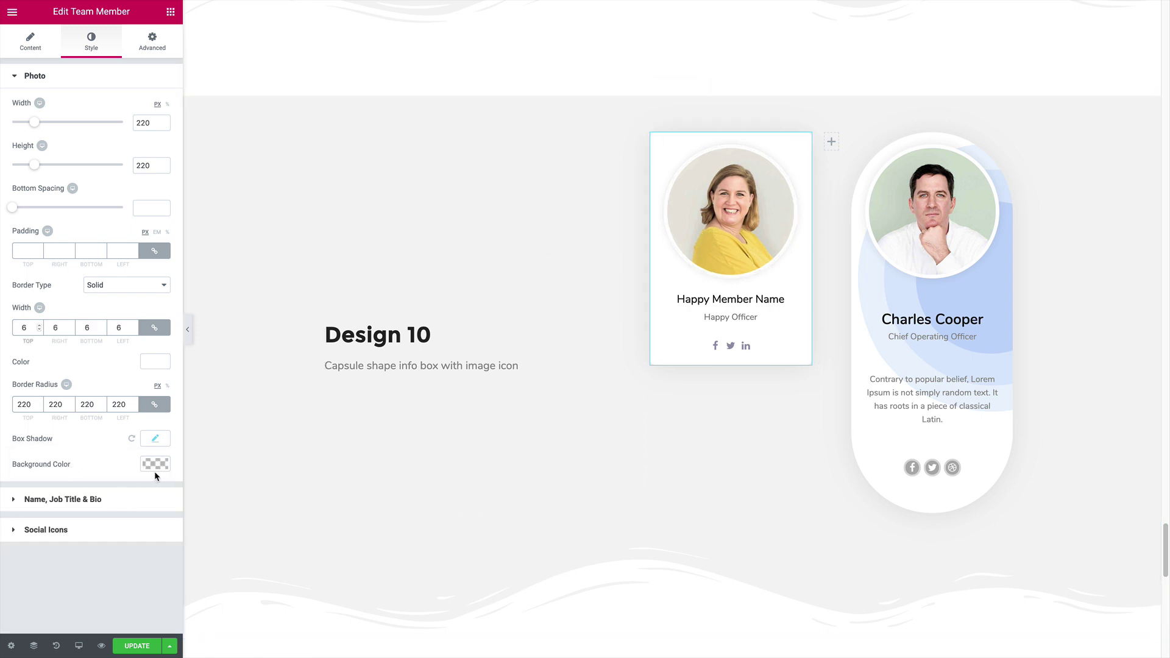
# Widen the shadow spread to 4 and add 58 bottom spacing below the photo.
pyautogui.click(154, 438)
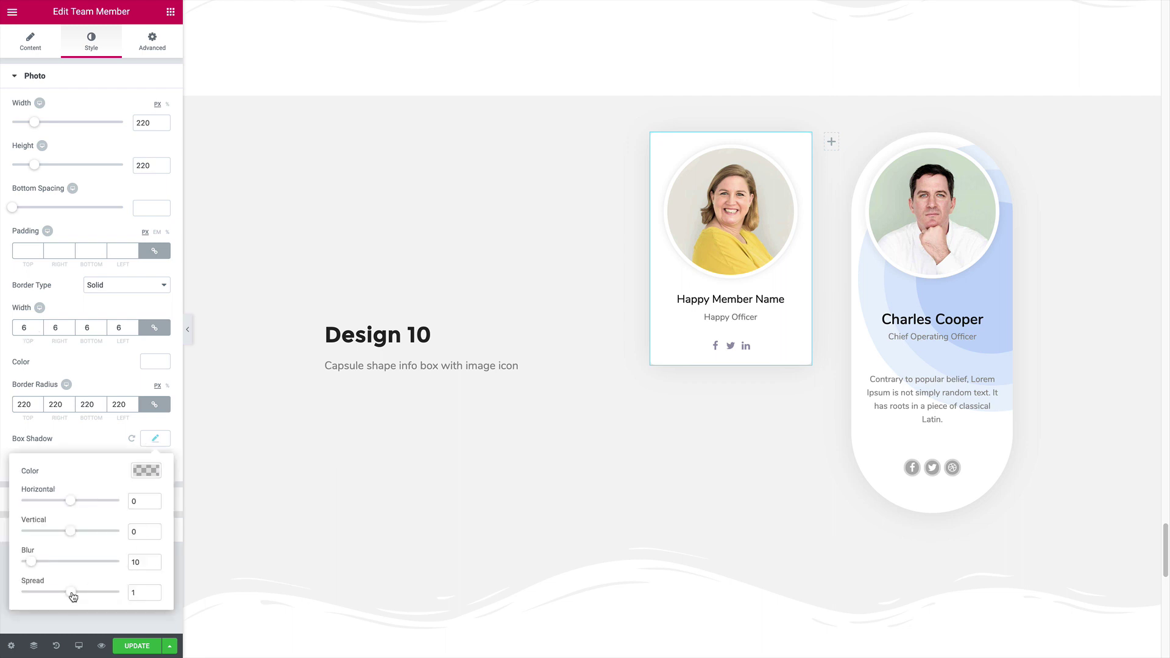
pyautogui.moveTo(73, 596); pyautogui.dragTo(74, 596)
pyautogui.moveTo(13, 210); pyautogui.dragTo(77, 217)
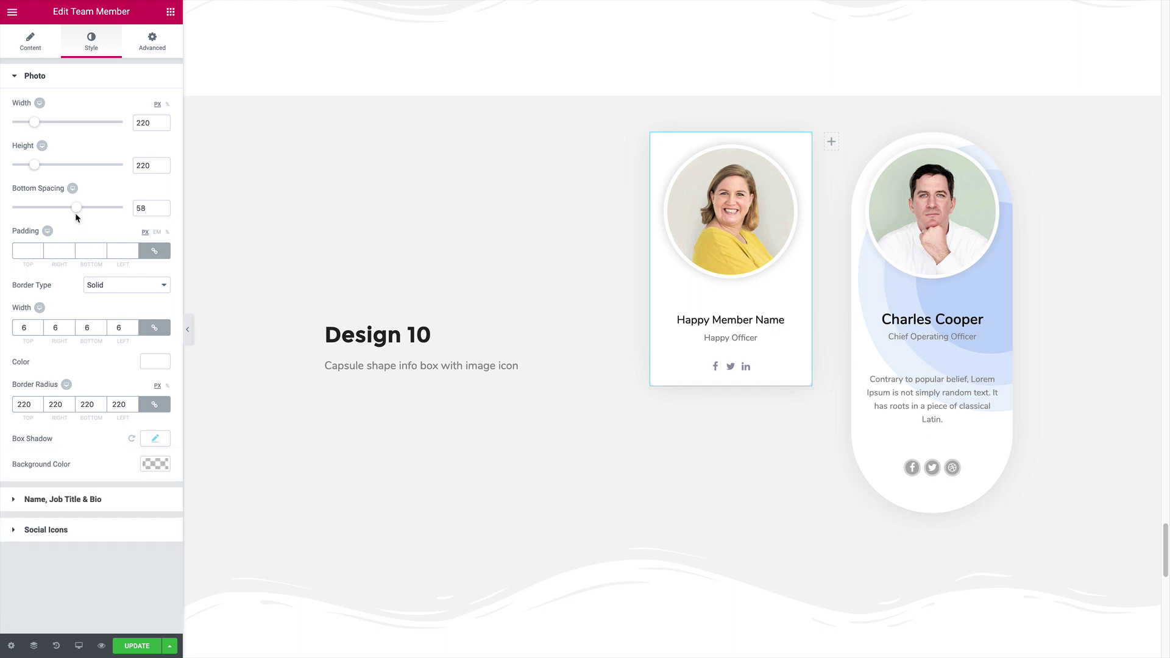
# Rename the team member to 'Wonder Woman'.
pyautogui.click(38, 45)
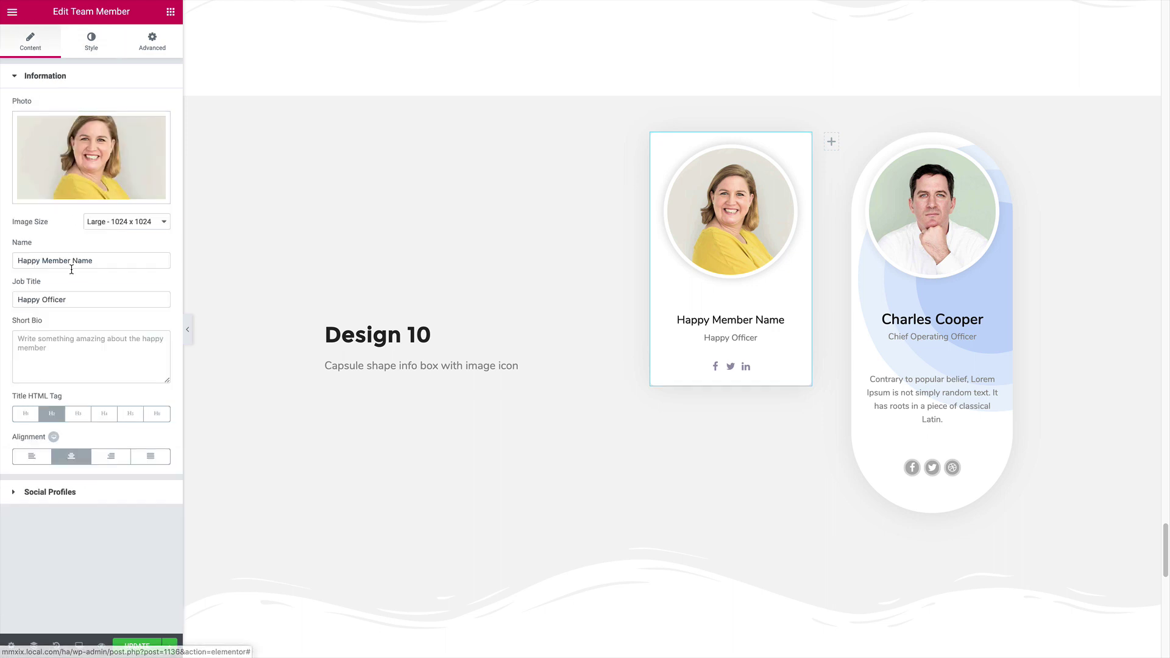
pyautogui.click(95, 256)
pyautogui.tripleClick(94, 255)
pyautogui.write('Won')
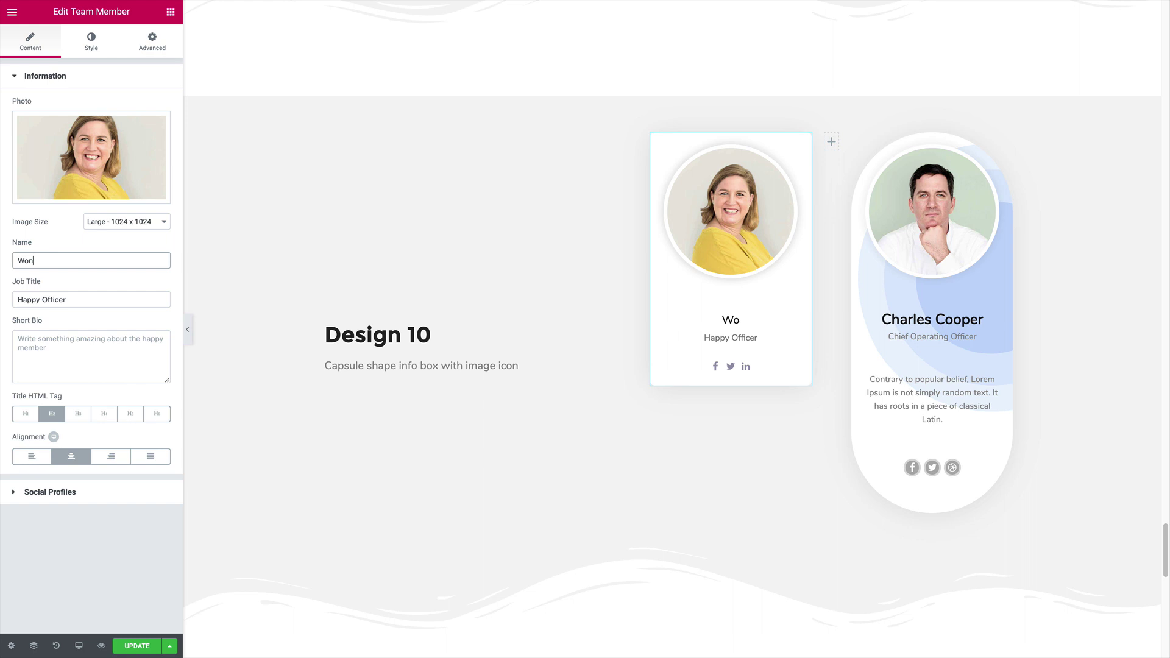
pyautogui.write('der Woman')
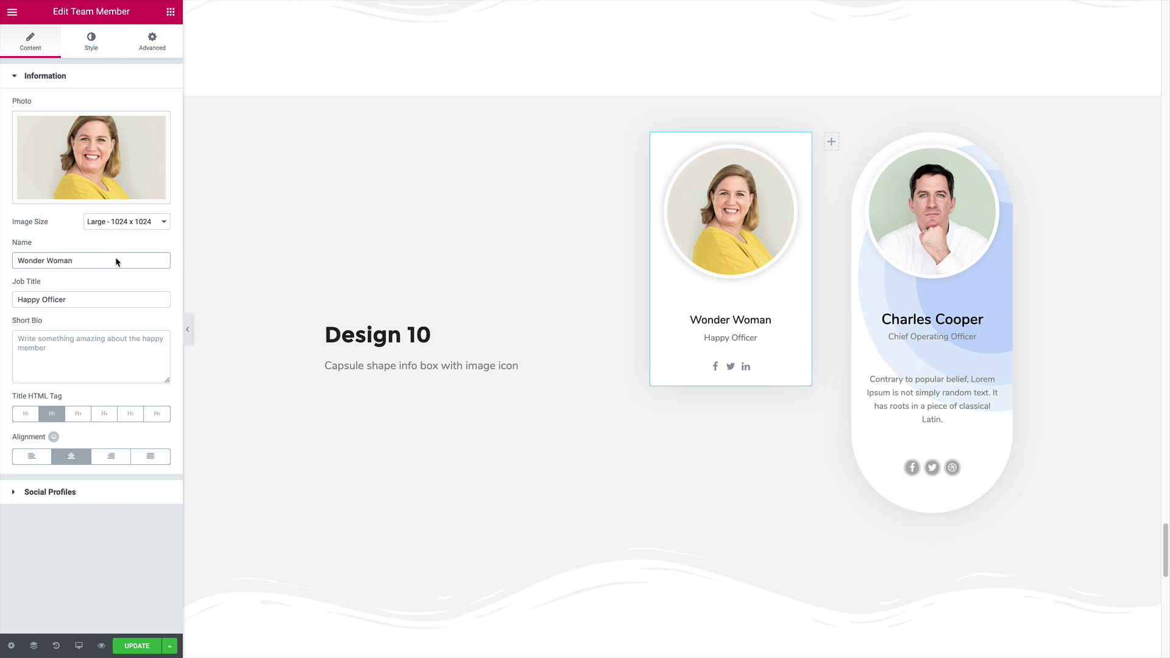
# Copy the neighbouring capsule card's Lorem Ipsum bio into this card's Short Bio.
pyautogui.click(869, 398)
pyautogui.tripleClick(871, 397)
pyautogui.hotkey('ctrl', 'c')
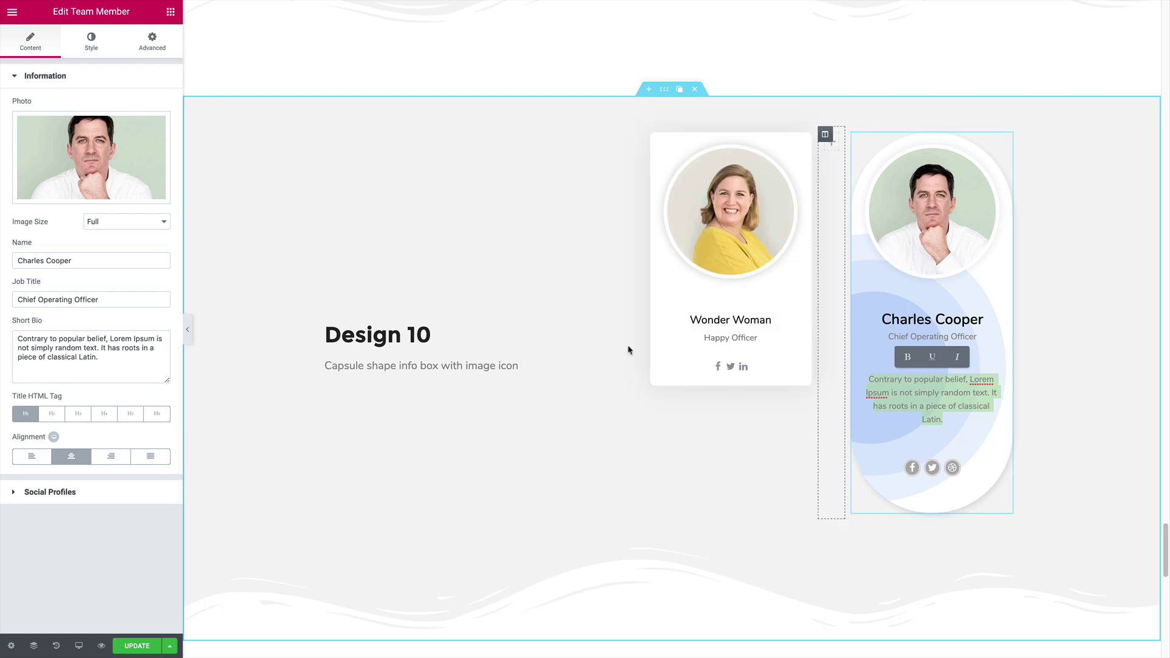
pyautogui.click(733, 216)
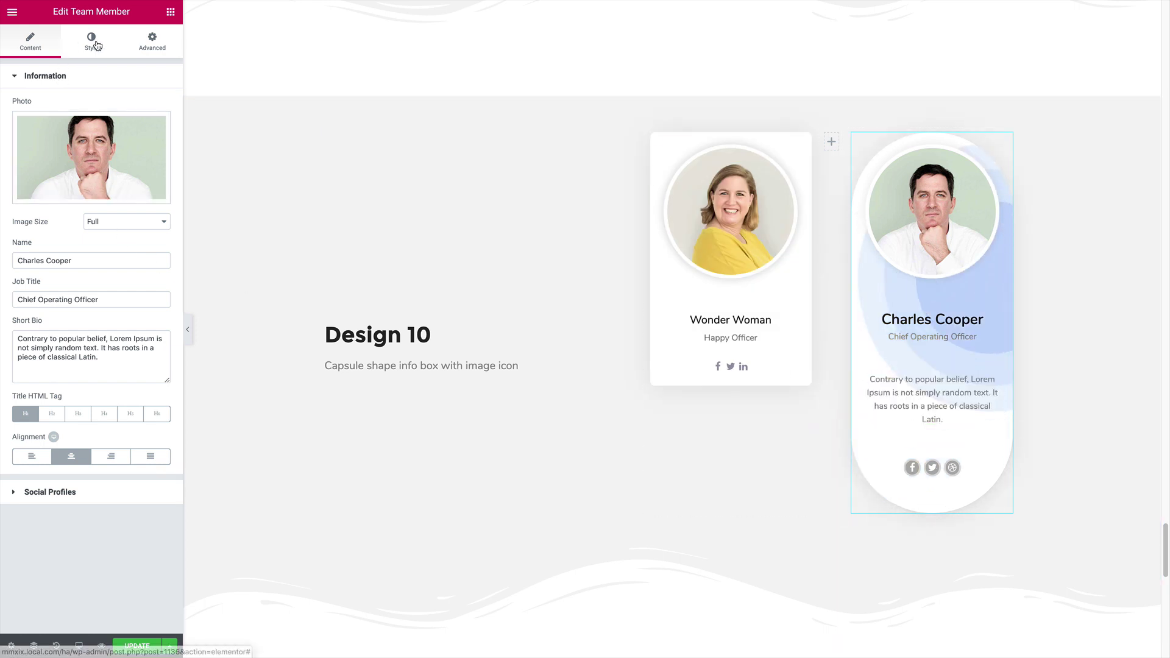
pyautogui.click(734, 216)
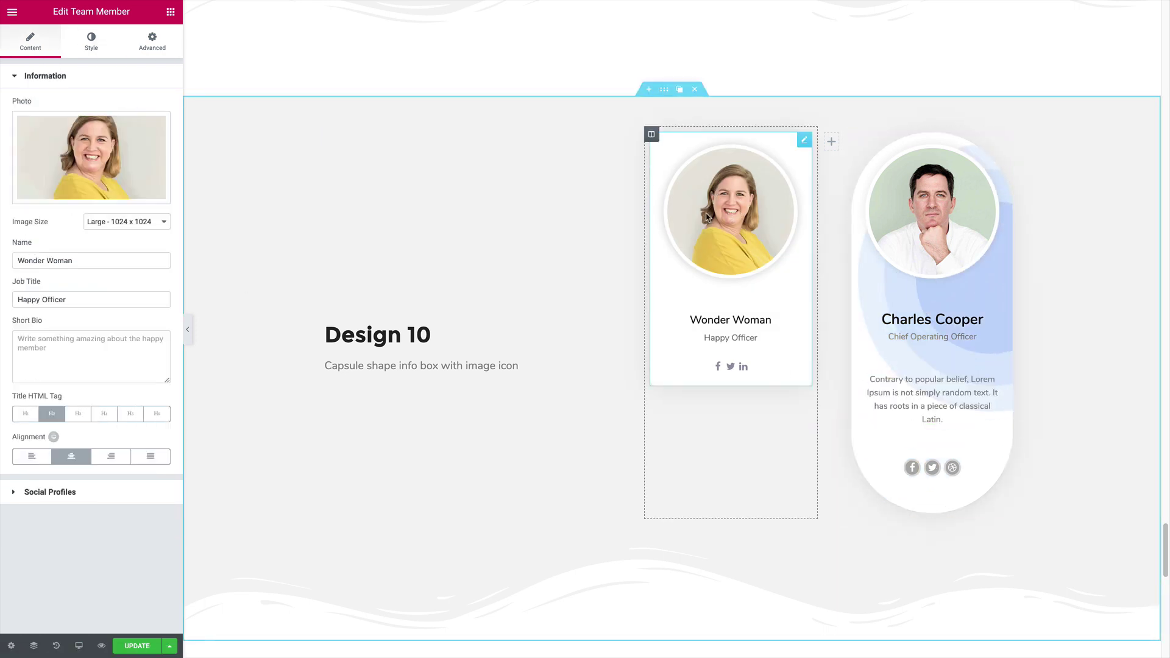
pyautogui.click(76, 342)
pyautogui.hotkey('ctrl', 'v')
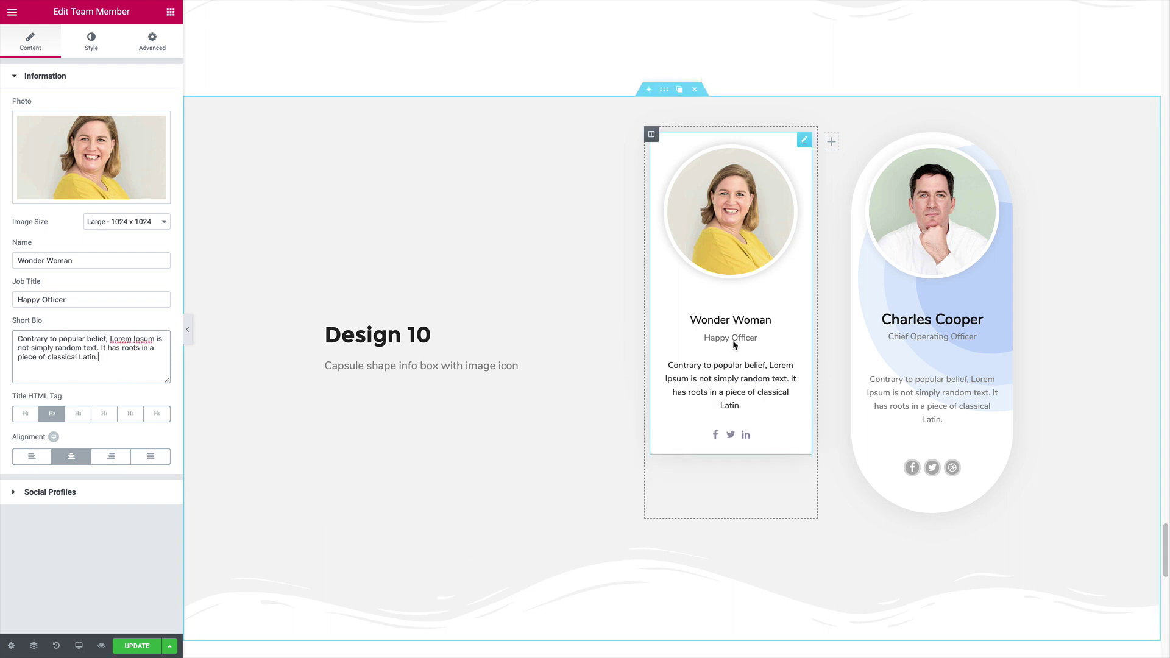
# Set job title bottom spacing to 47 and unlinked content padding to 0, 0, 40, 0.
pyautogui.click(92, 43)
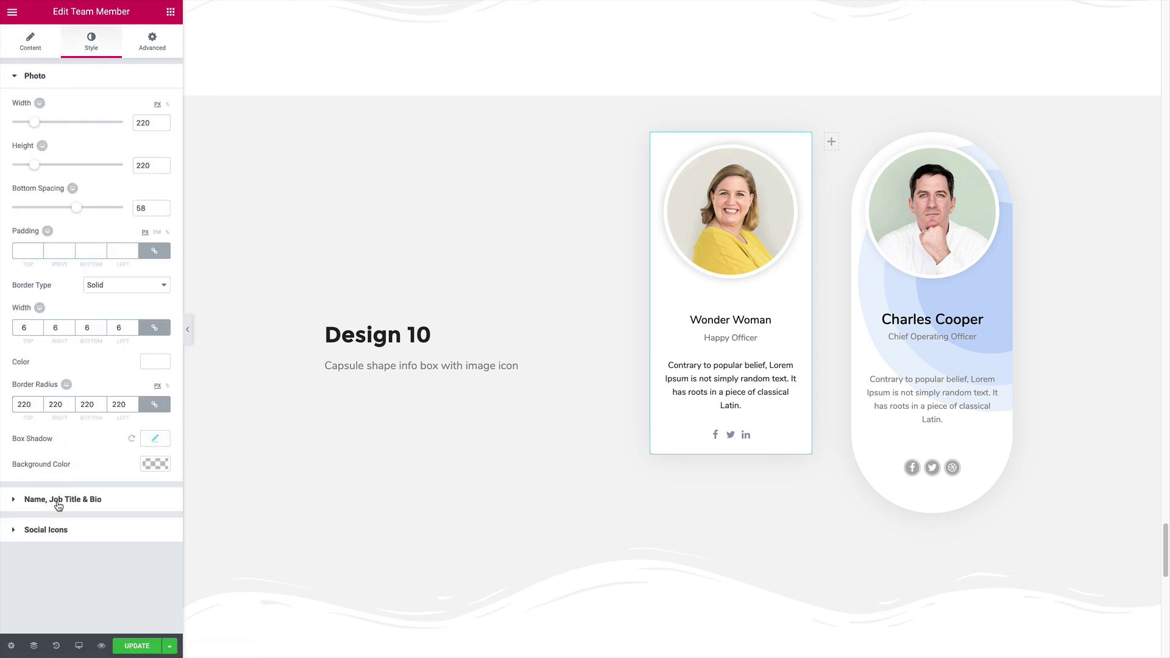
pyautogui.click(81, 501)
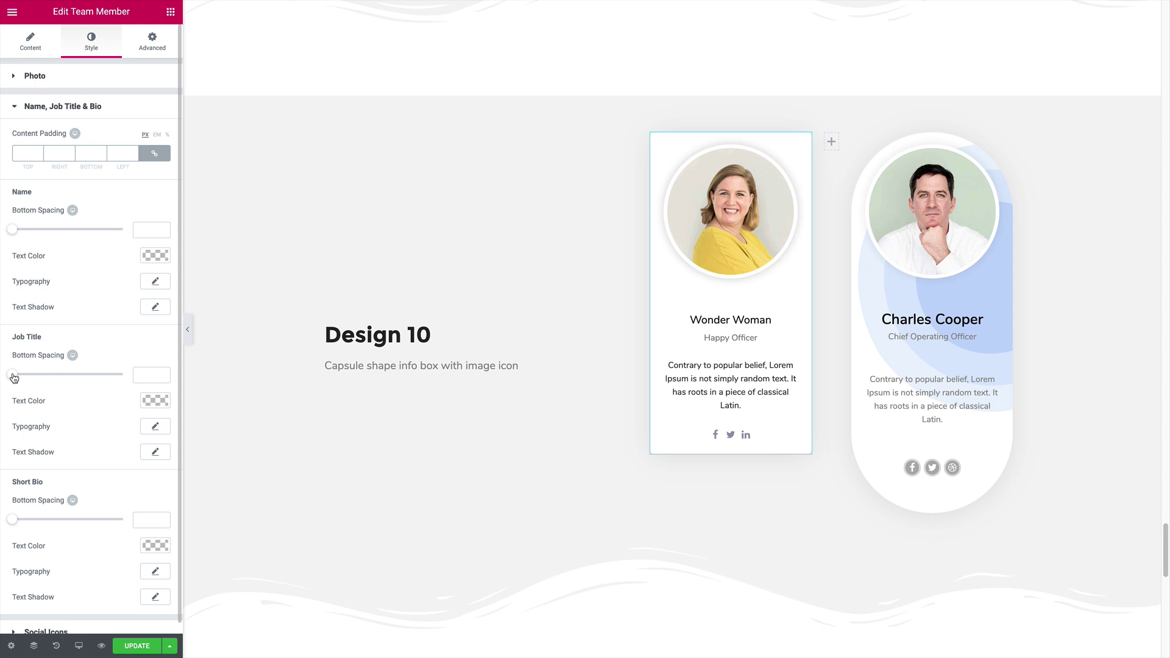
pyautogui.moveTo(15, 379); pyautogui.dragTo(67, 383)
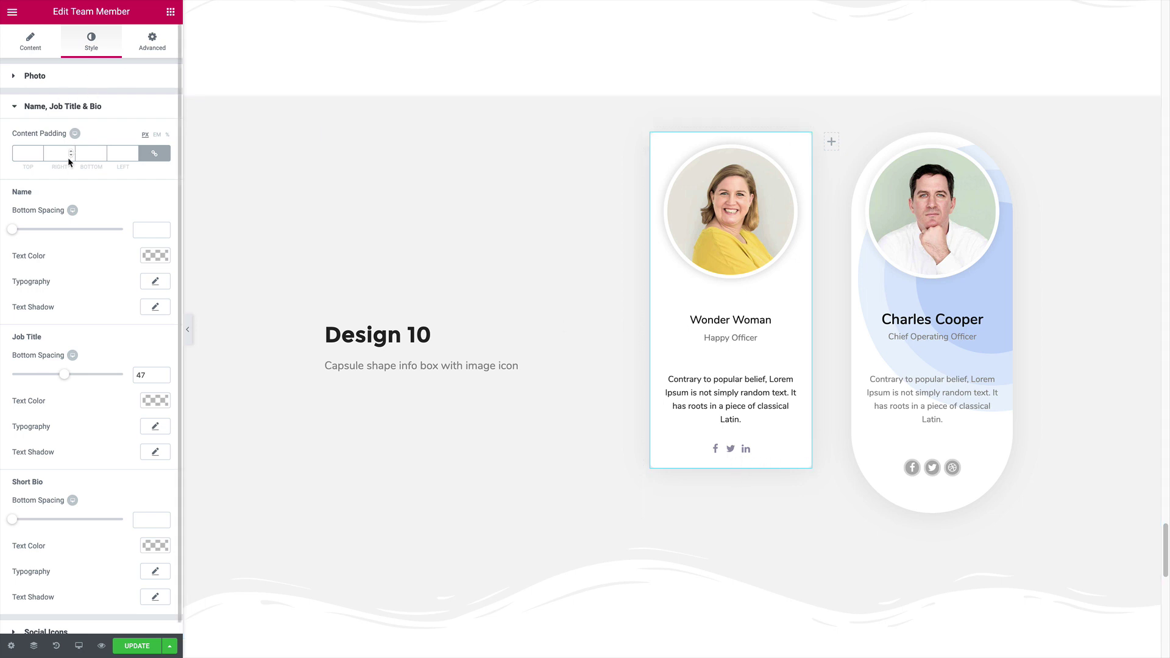
pyautogui.click(154, 153)
pyautogui.doubleClick(86, 153)
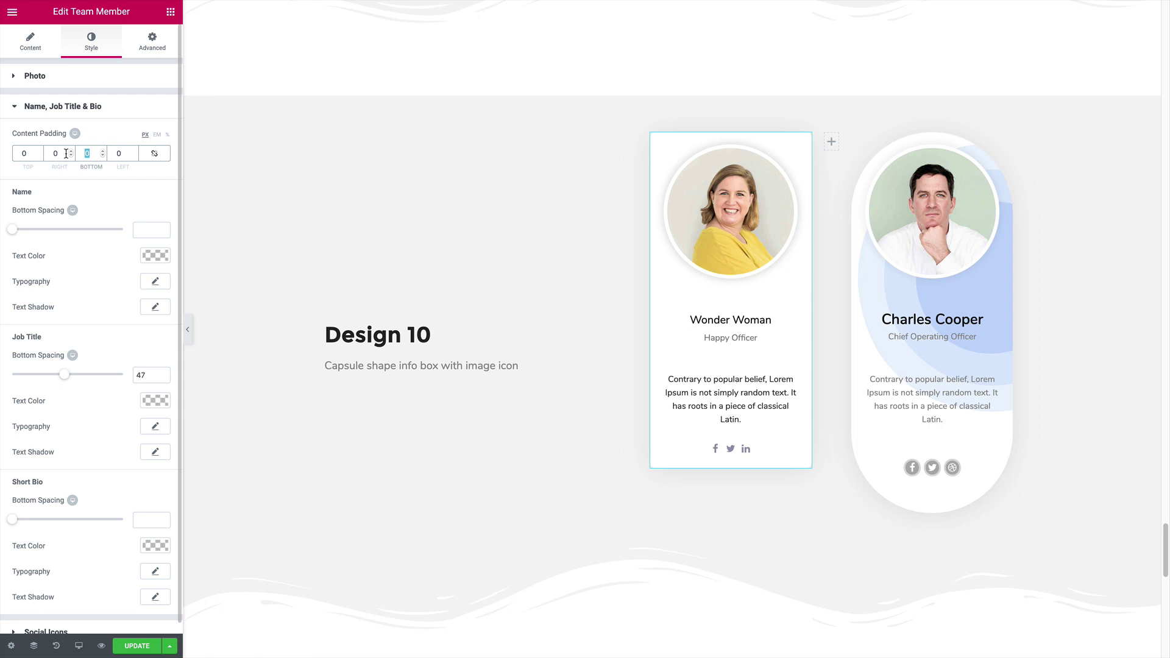
pyautogui.write('40')
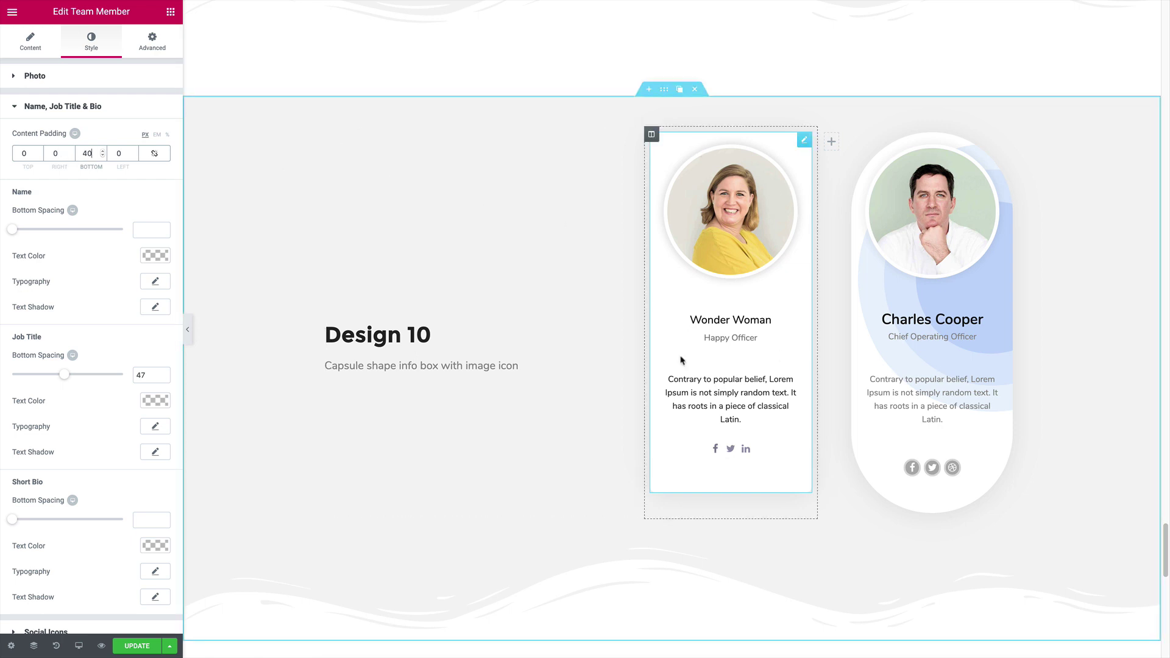
pyautogui.click(153, 43)
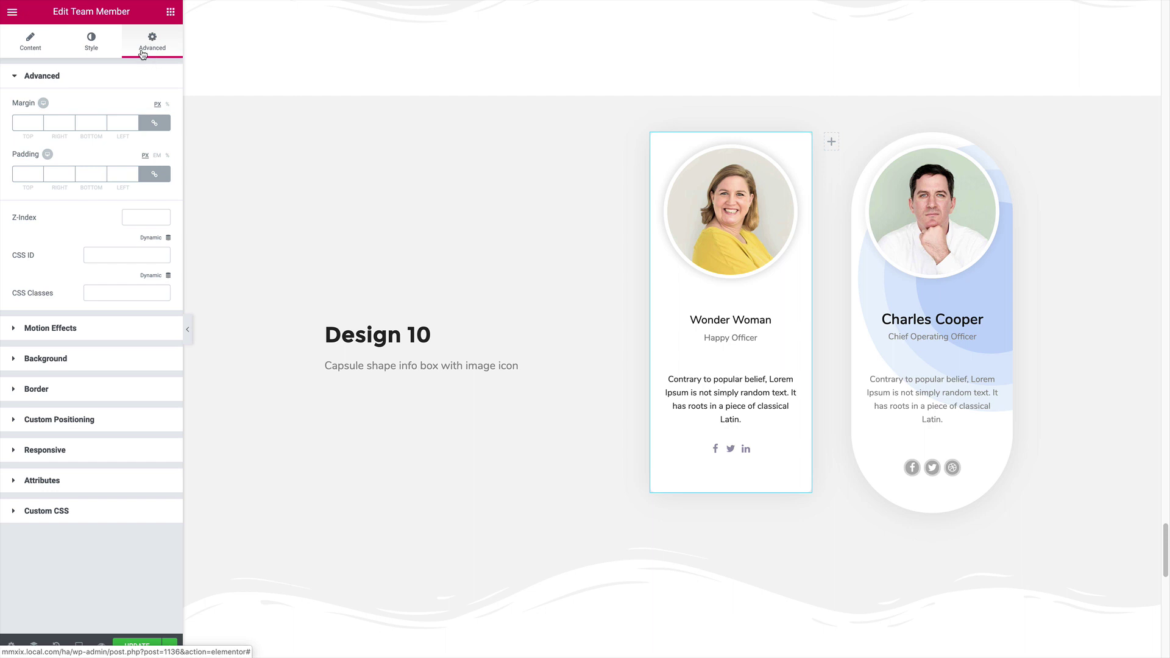
# Set the card's border radius to 200 for a capsule shape.
pyautogui.click(44, 389)
pyautogui.click(31, 267)
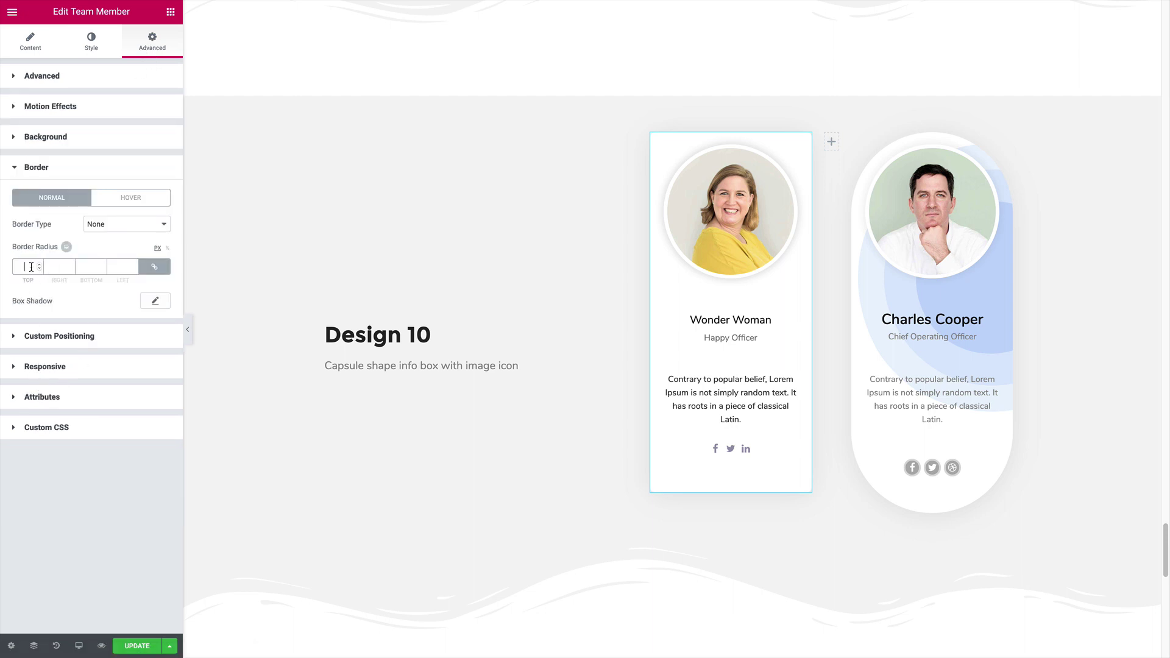
pyautogui.write('200')
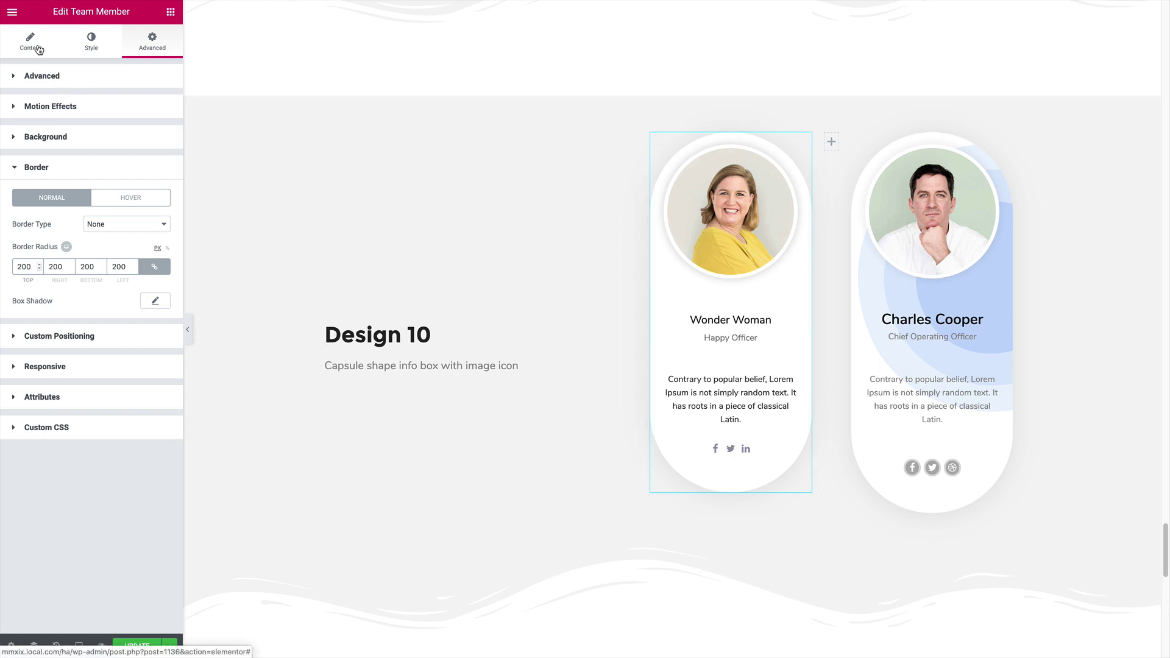
# Set the short bio's bottom spacing to 55.
pyautogui.click(81, 46)
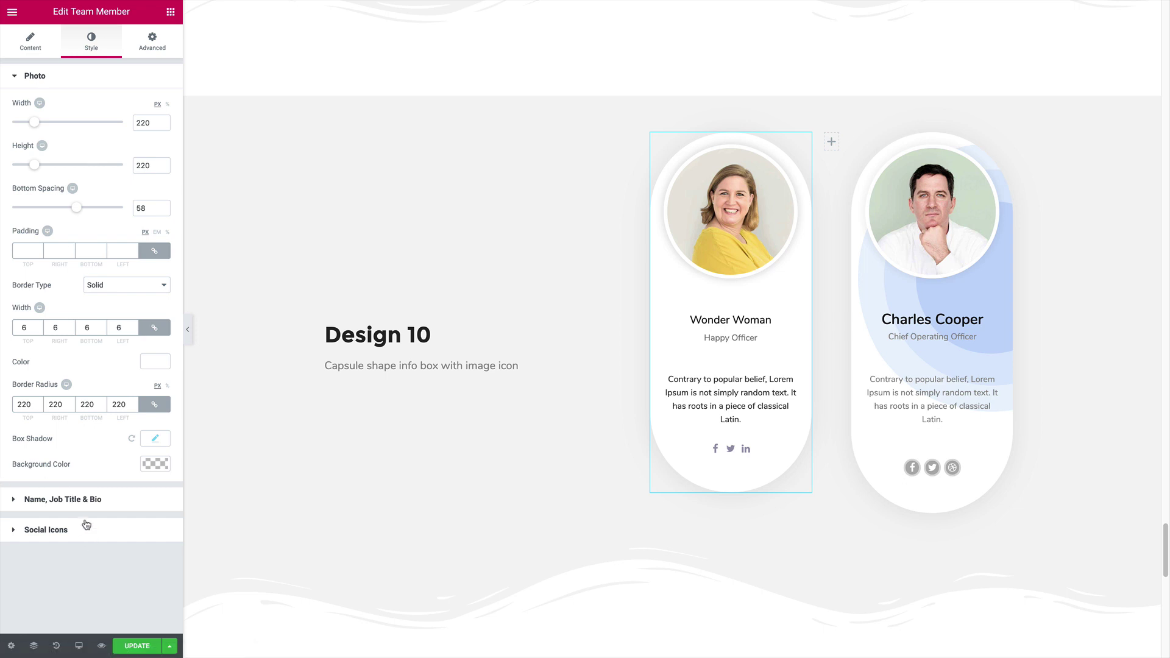
pyautogui.click(81, 501)
pyautogui.scroll(-1, 73, 501)
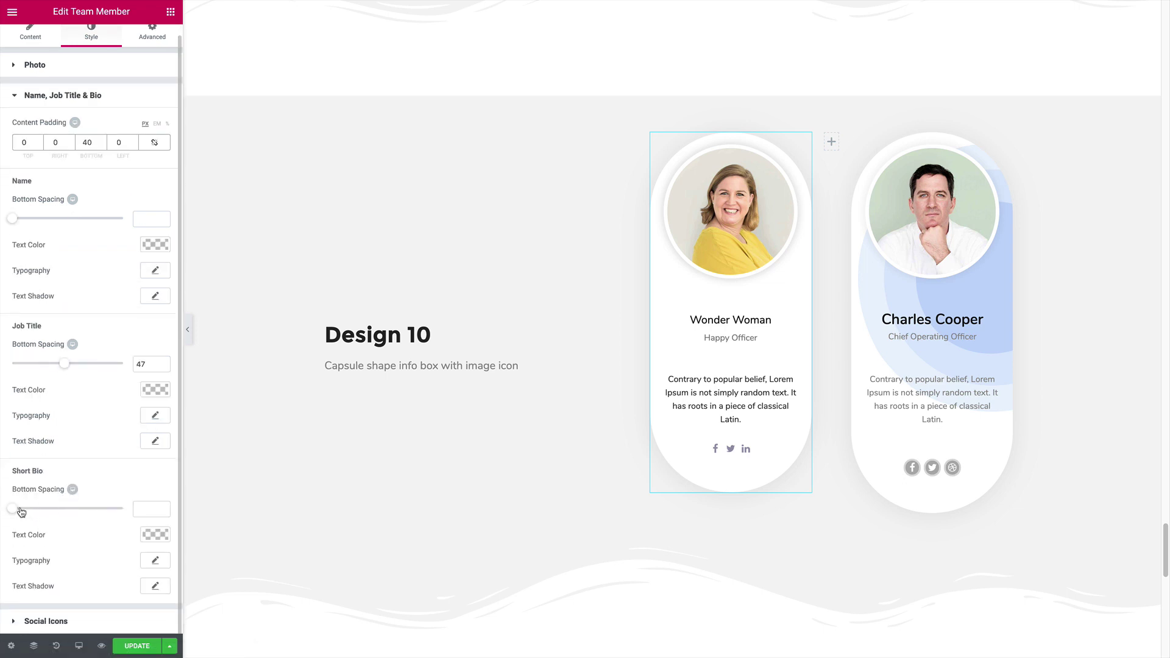
pyautogui.moveTo(18, 512); pyautogui.dragTo(78, 518)
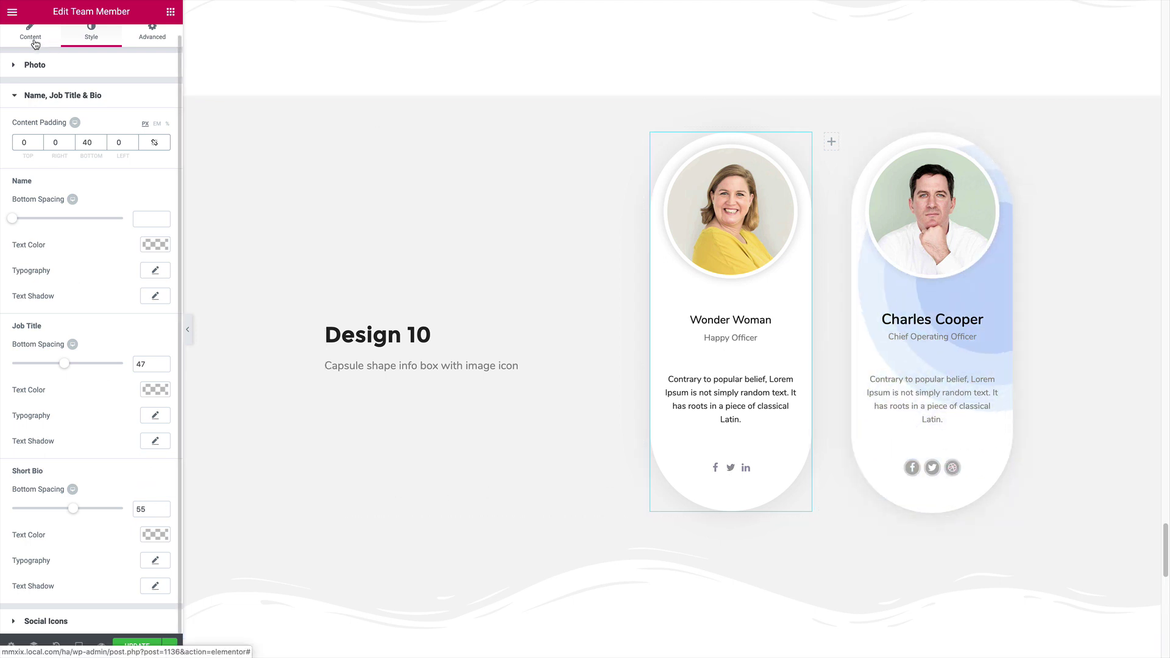
# Set the social icon padding to 3.
pyautogui.scroll(3, 311, 216)
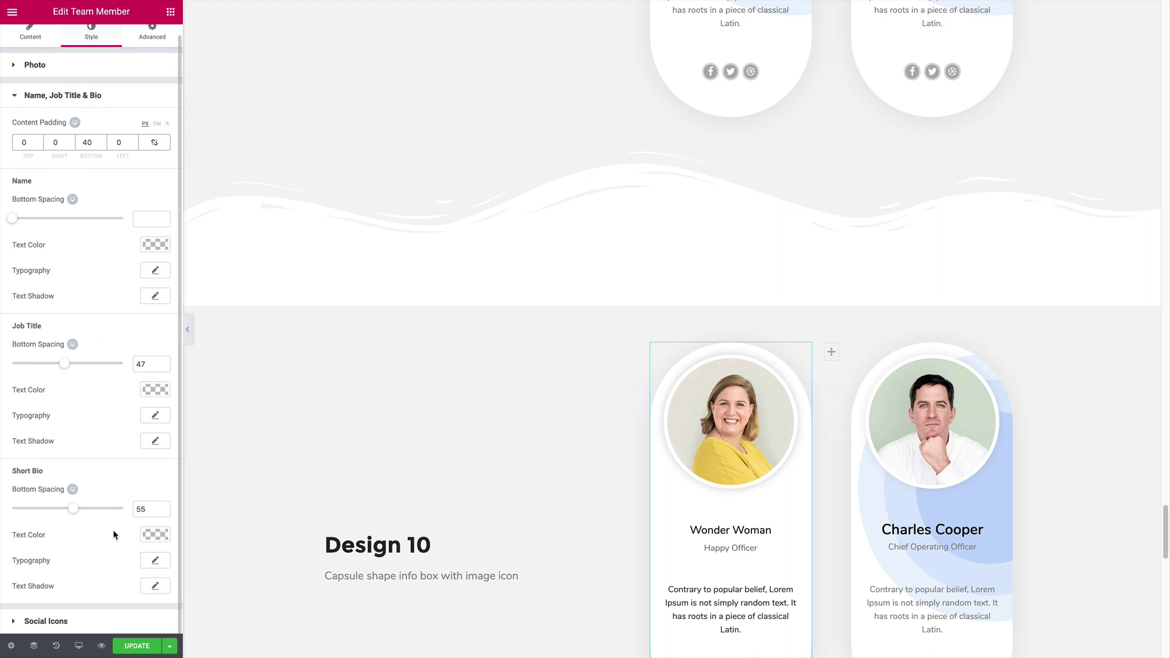
pyautogui.click(80, 623)
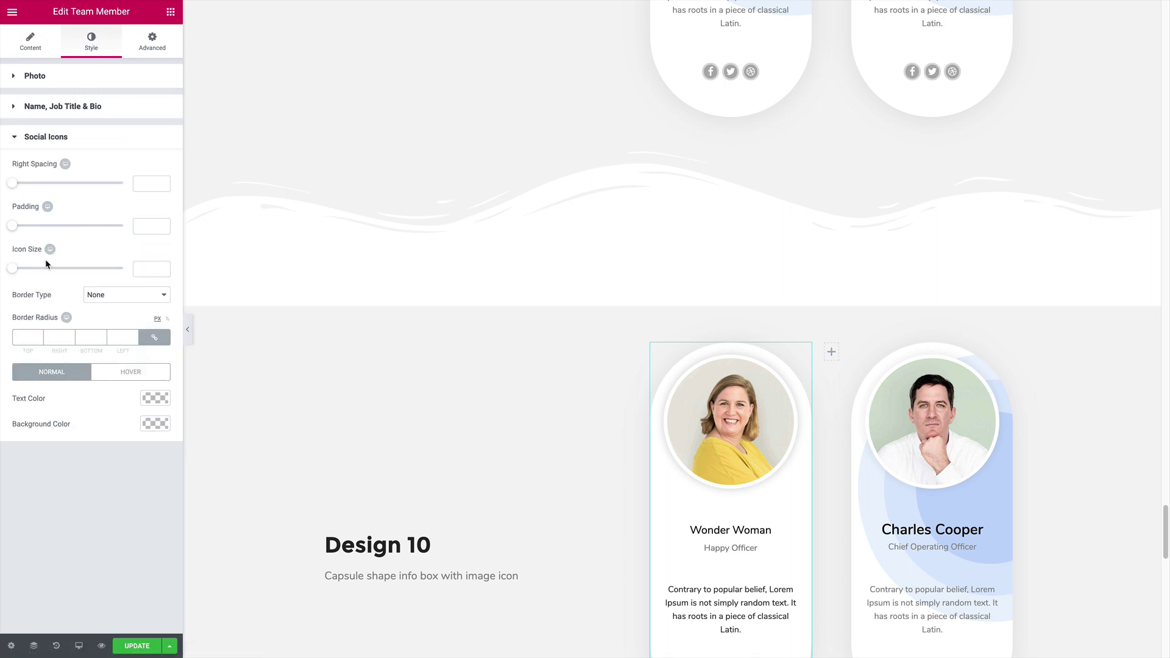
pyautogui.scroll(-2, 389, 404)
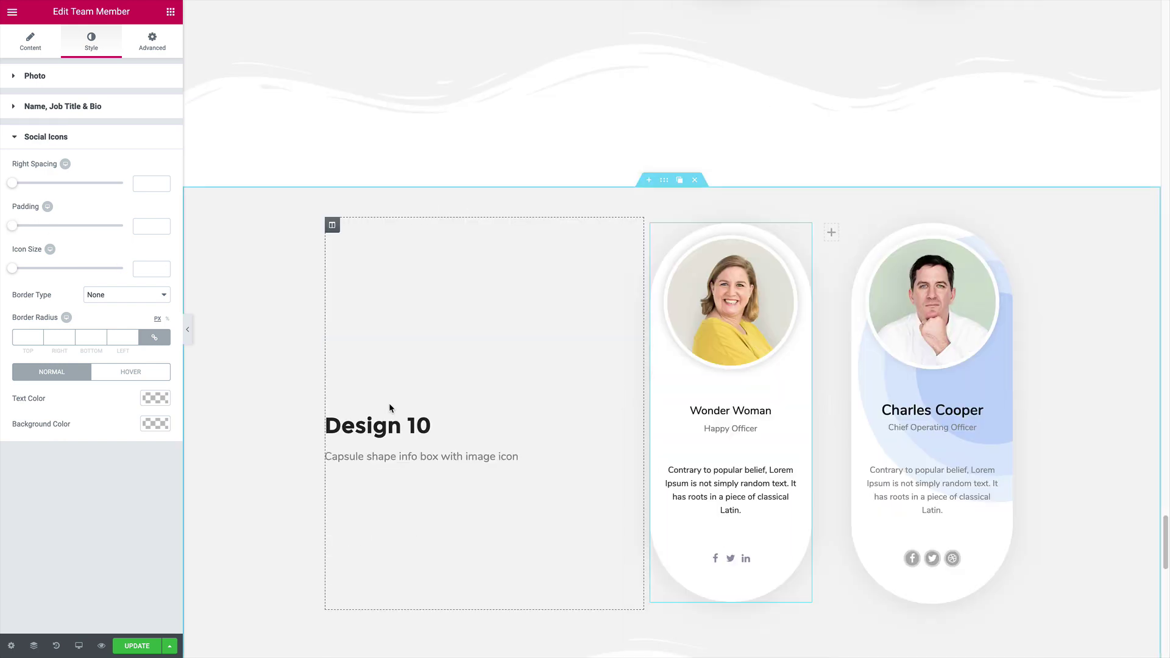
pyautogui.scroll(-2, 389, 405)
pyautogui.click(16, 228)
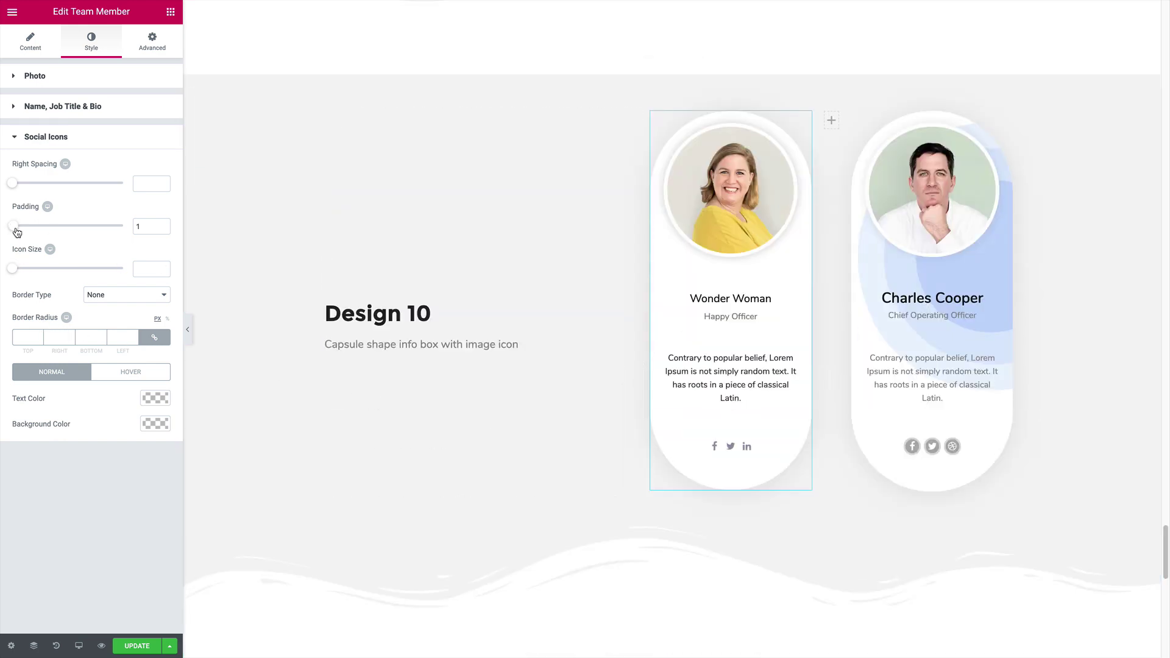
pyautogui.moveTo(16, 232); pyautogui.dragTo(20, 232)
# Make the social icons white on #bababa grey backgrounds with a 20 border radius.
pyautogui.click(149, 407)
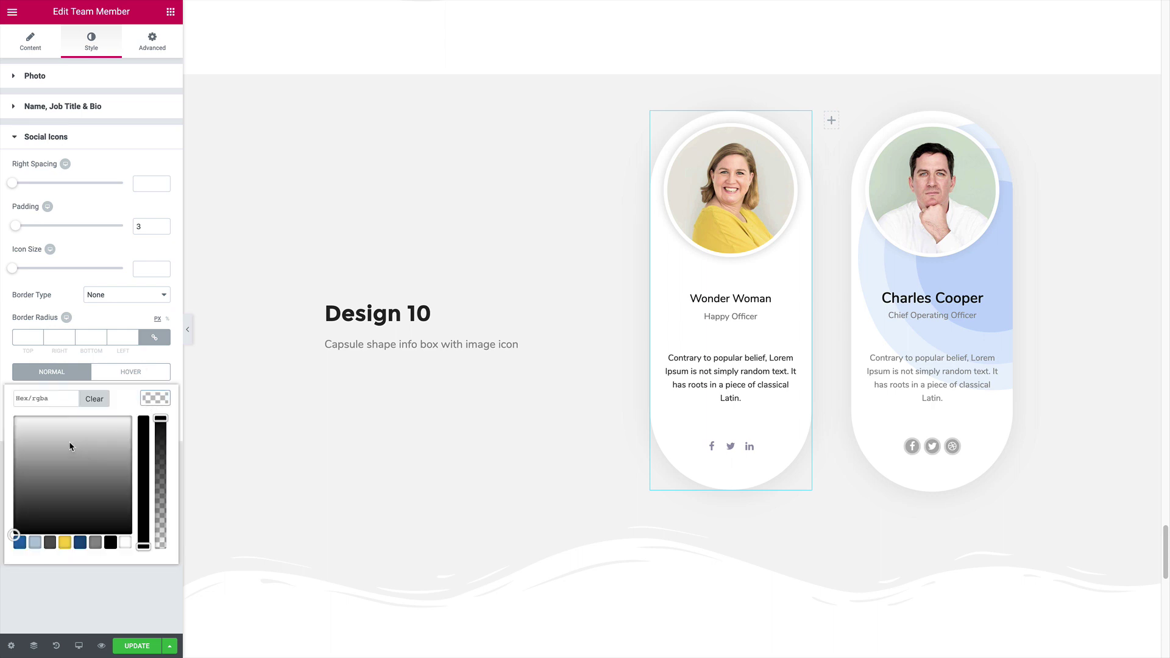
pyautogui.moveTo(70, 442); pyautogui.dragTo(3, 414)
pyautogui.click(3, 414)
pyautogui.click(159, 424)
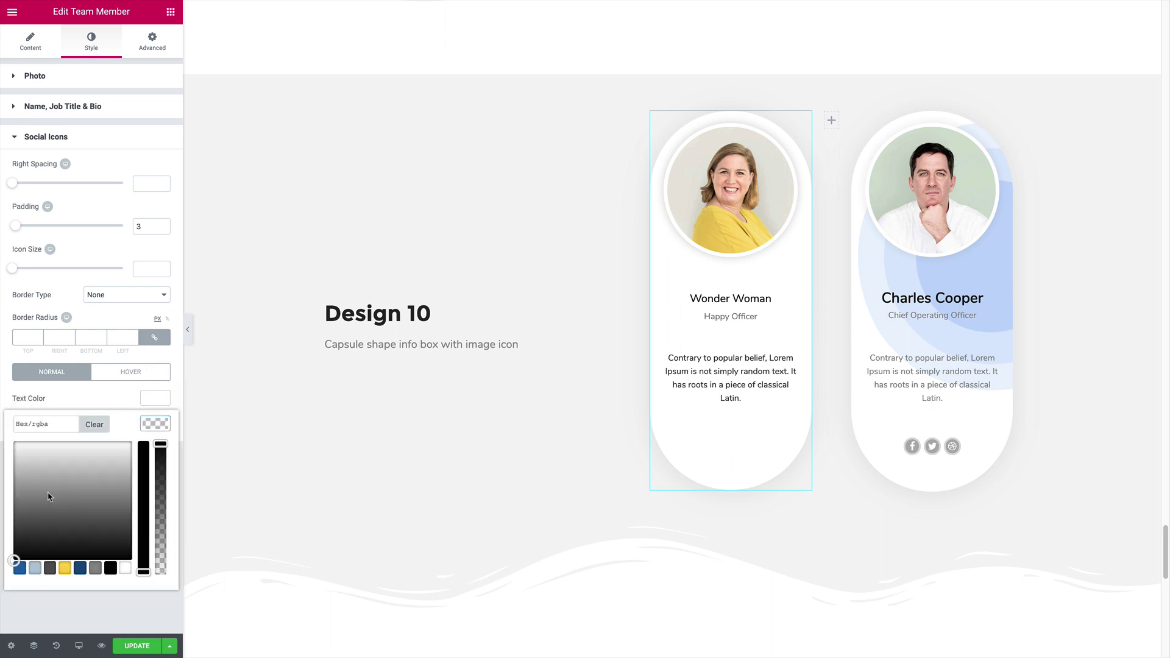
pyautogui.click(17, 474)
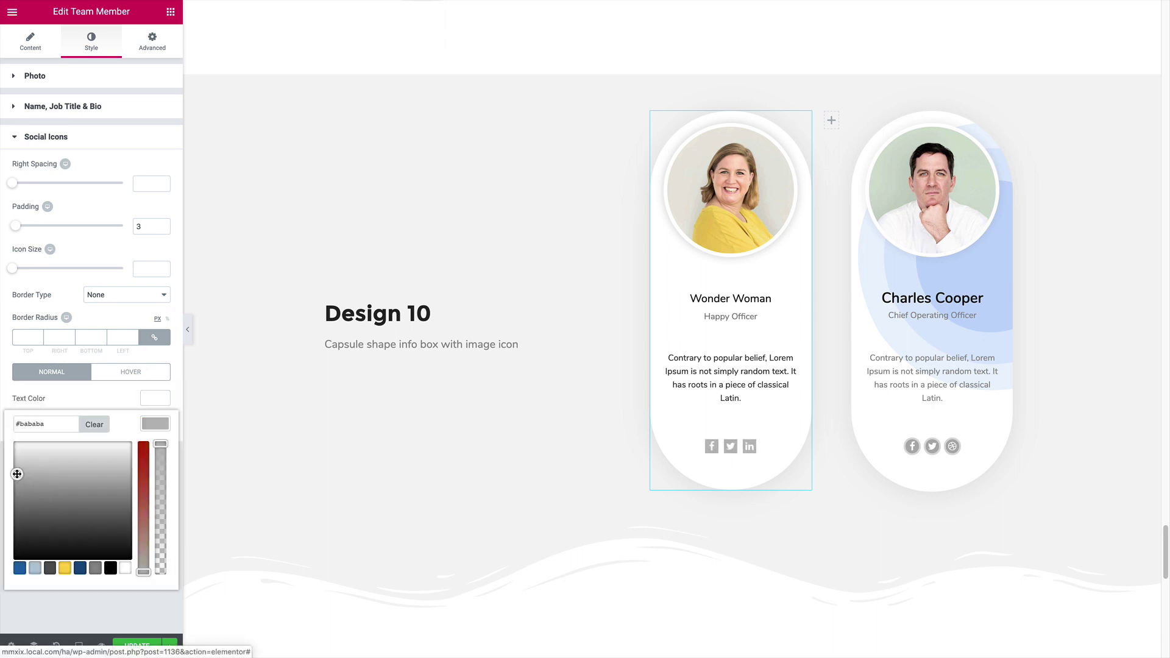
pyautogui.click(25, 337)
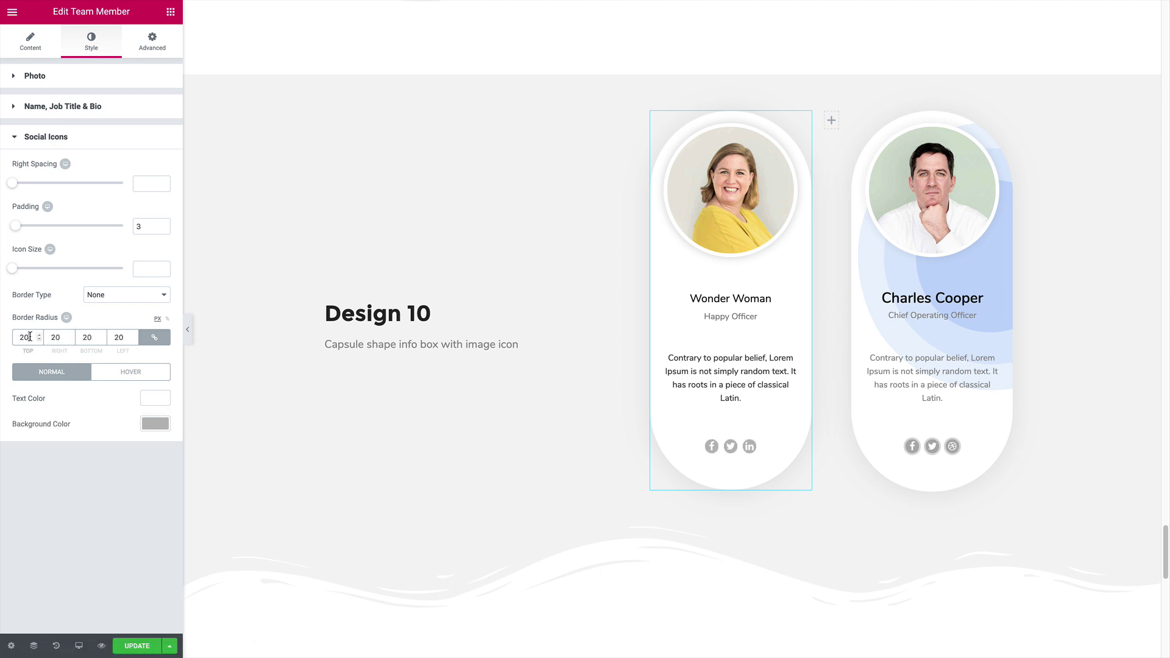
# Give the social icons a solid #dddddd border.
pyautogui.click(135, 297)
pyautogui.click(135, 306)
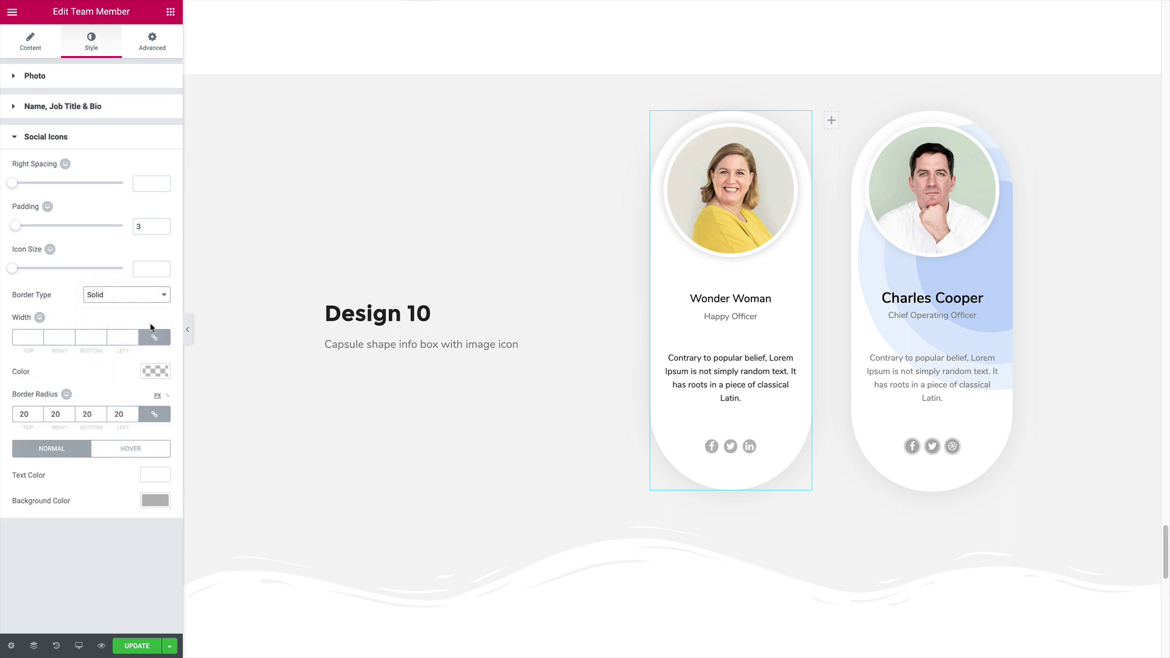
pyautogui.click(153, 371)
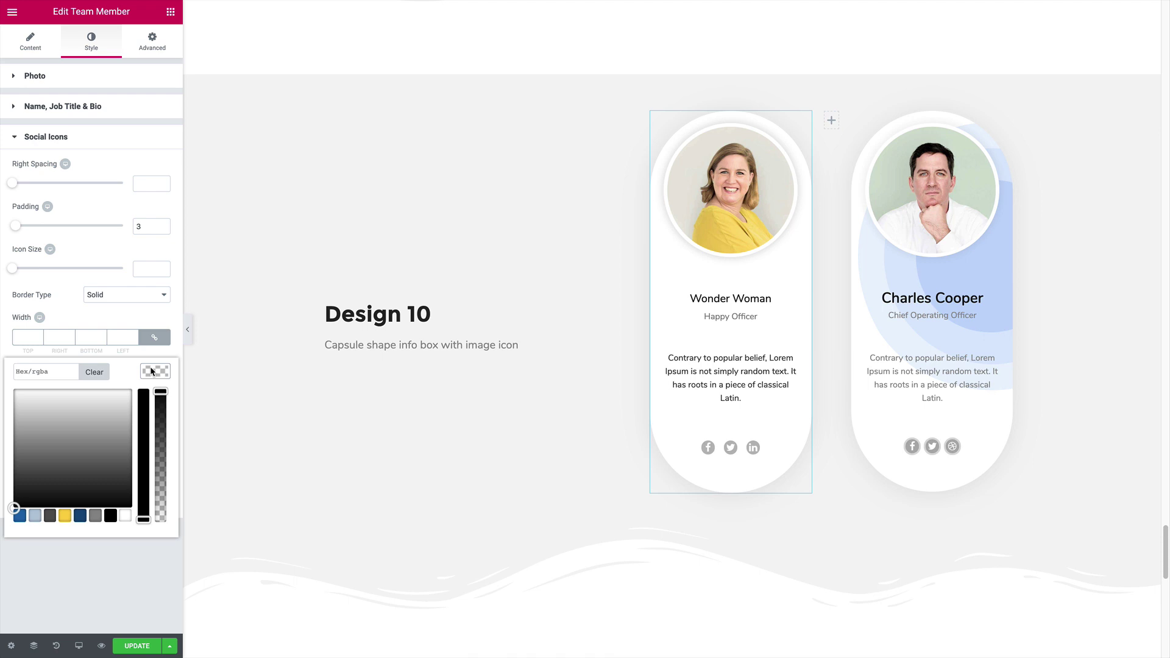
pyautogui.moveTo(41, 396); pyautogui.dragTo(16, 404)
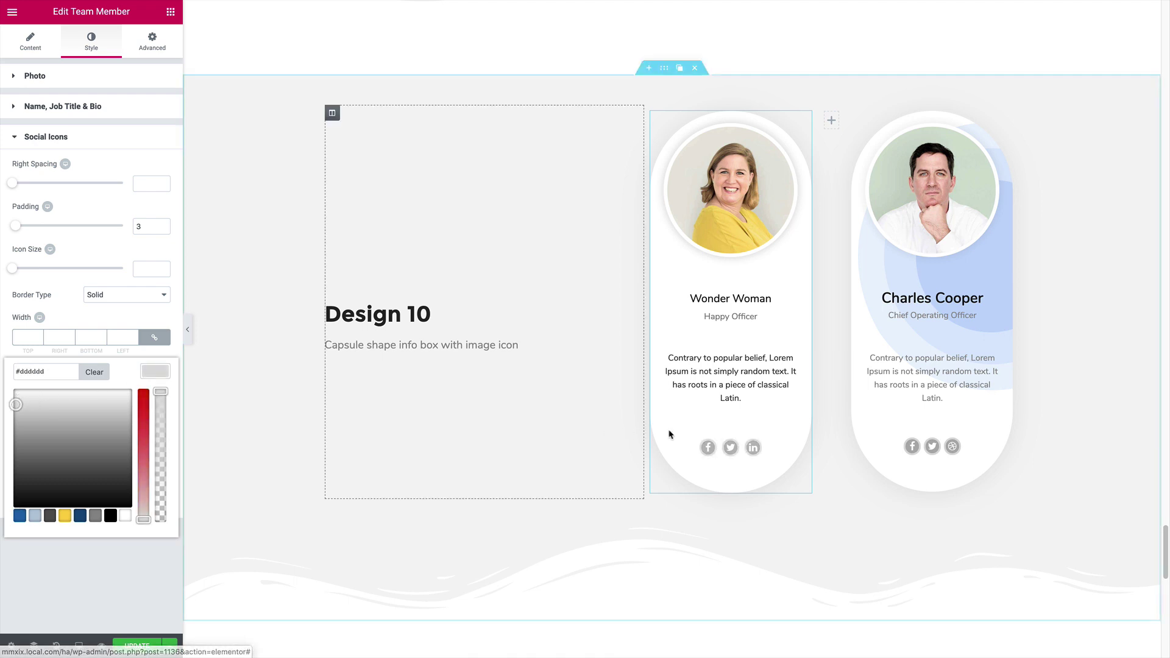
# Set the social icons' hover text colour to red #c95738.
pyautogui.click(117, 315)
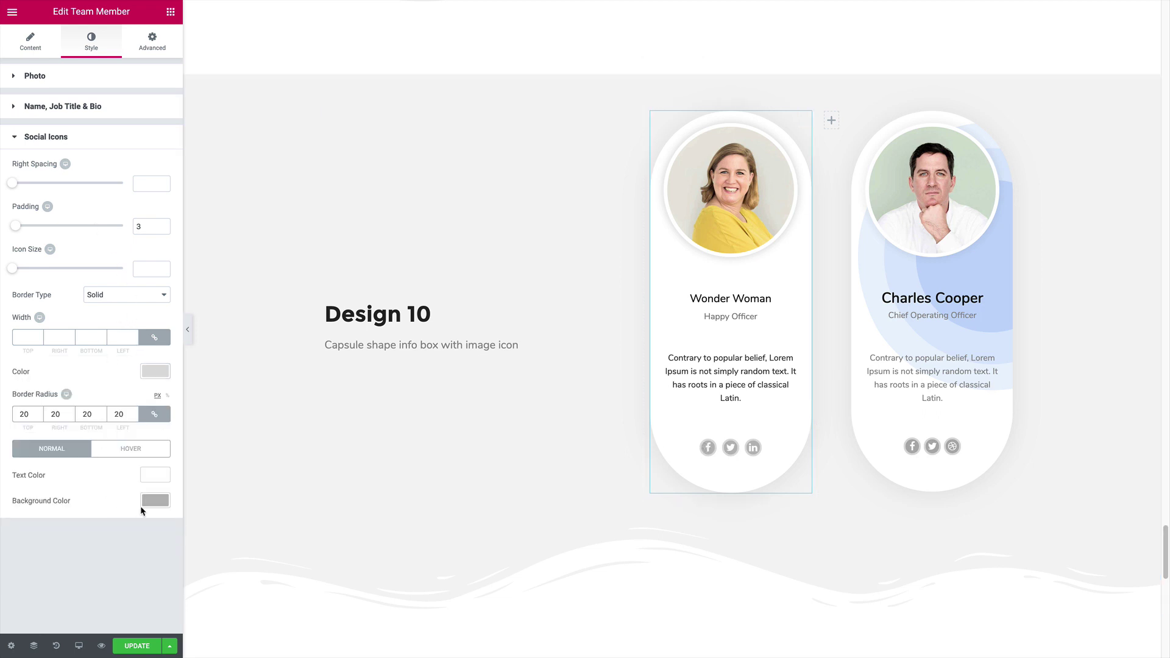
pyautogui.click(124, 450)
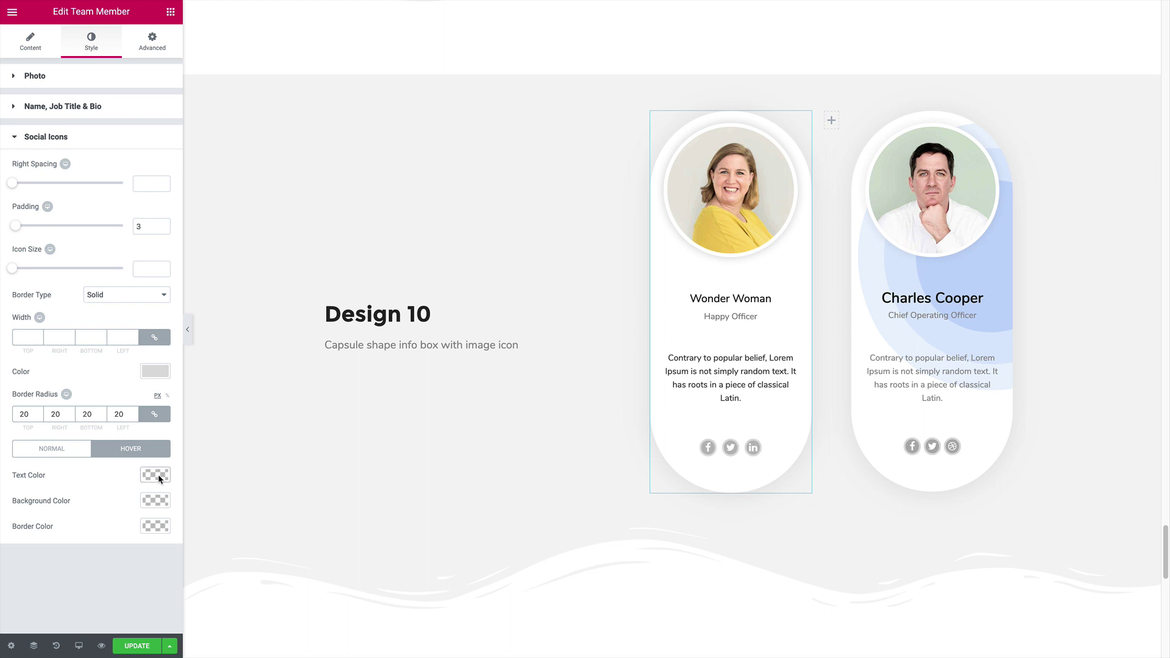
pyautogui.click(156, 475)
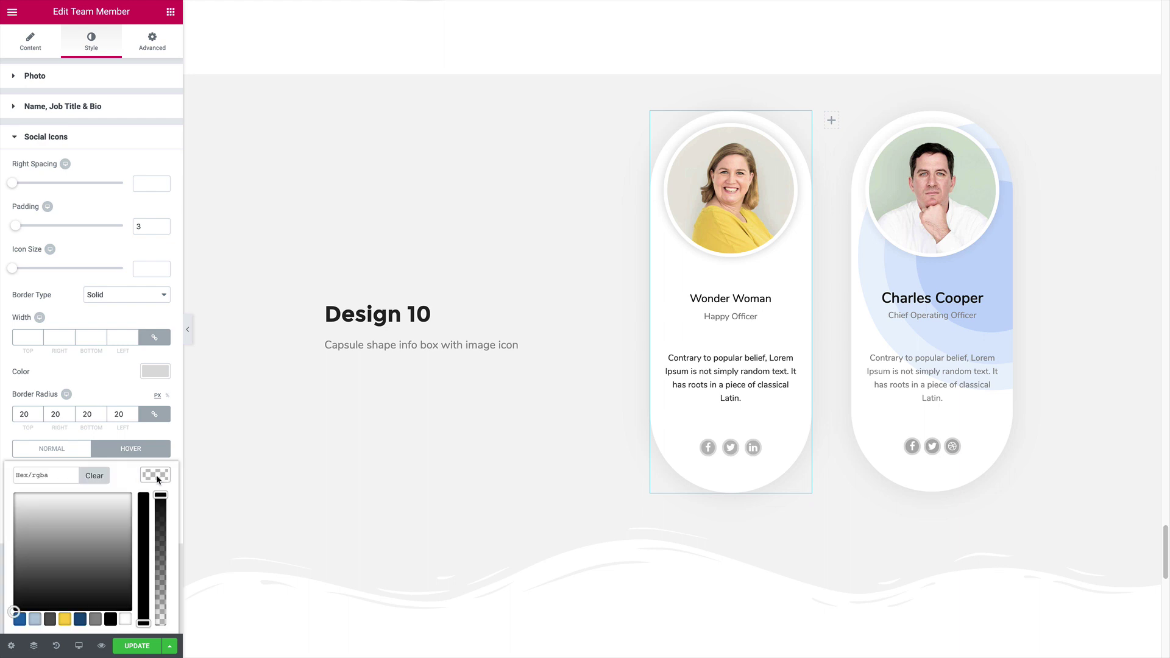
pyautogui.click(64, 619)
pyautogui.click(18, 519)
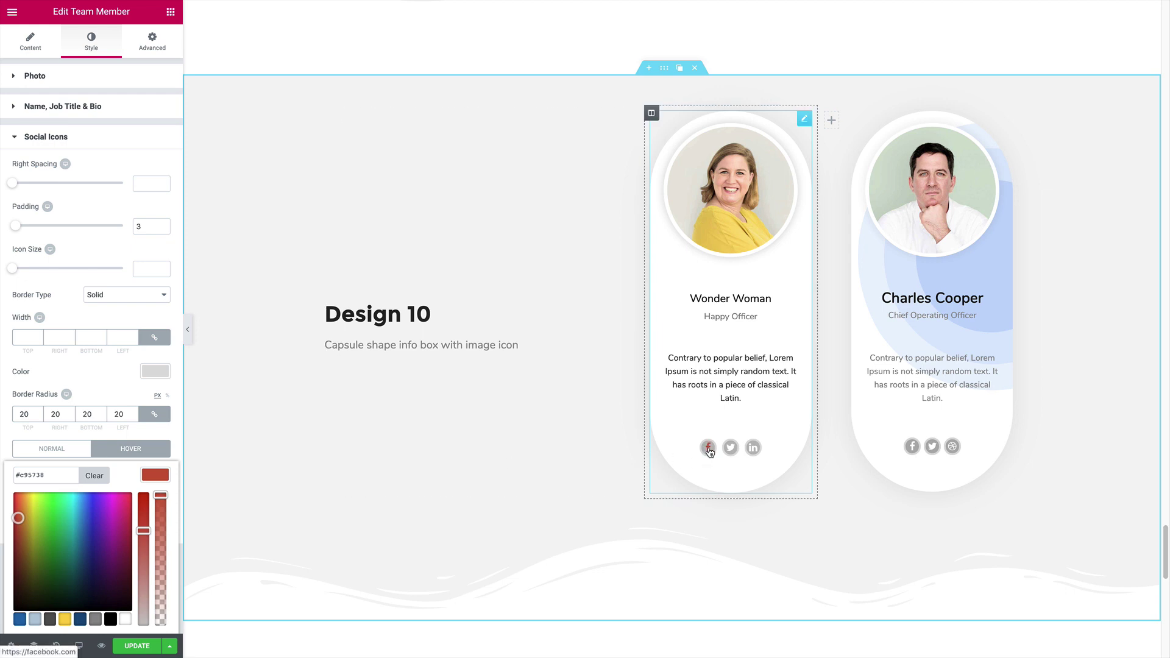
# Give the Facebook profile a custom blue #1891c9 hover text colour.
pyautogui.click(27, 42)
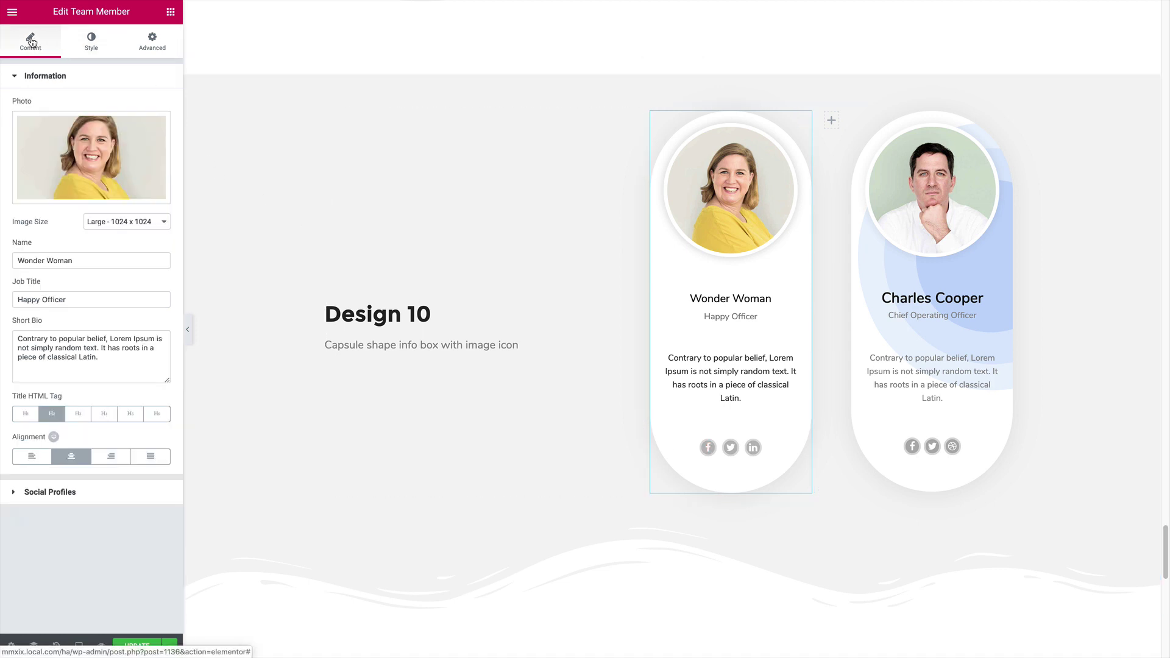
pyautogui.click(59, 494)
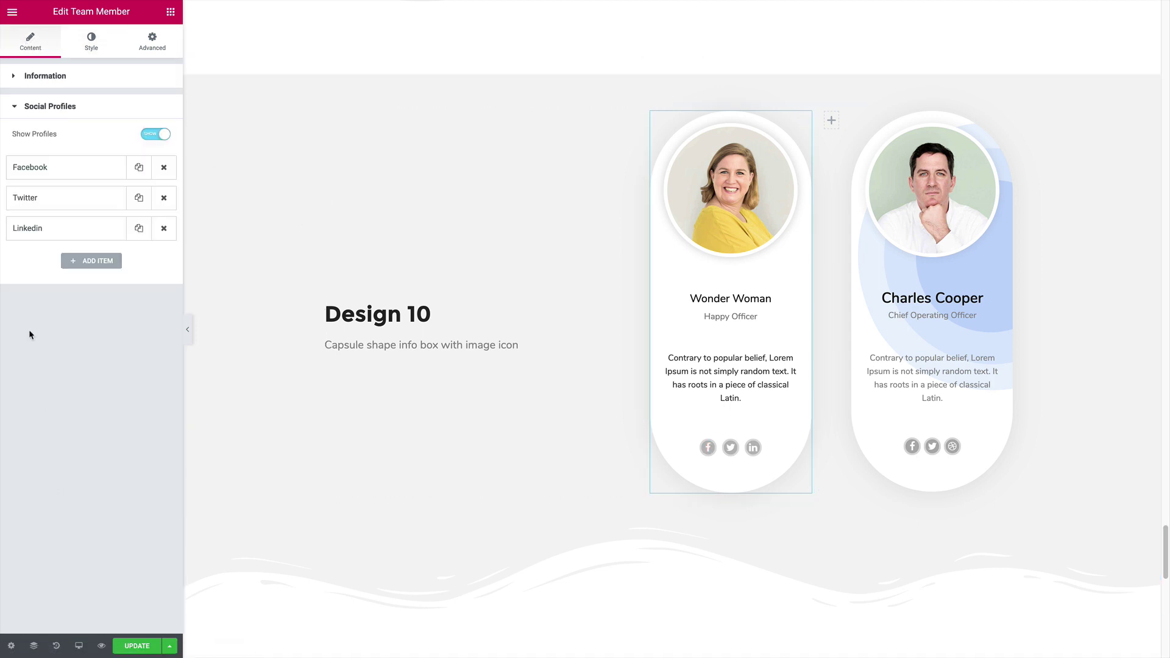
pyautogui.click(52, 174)
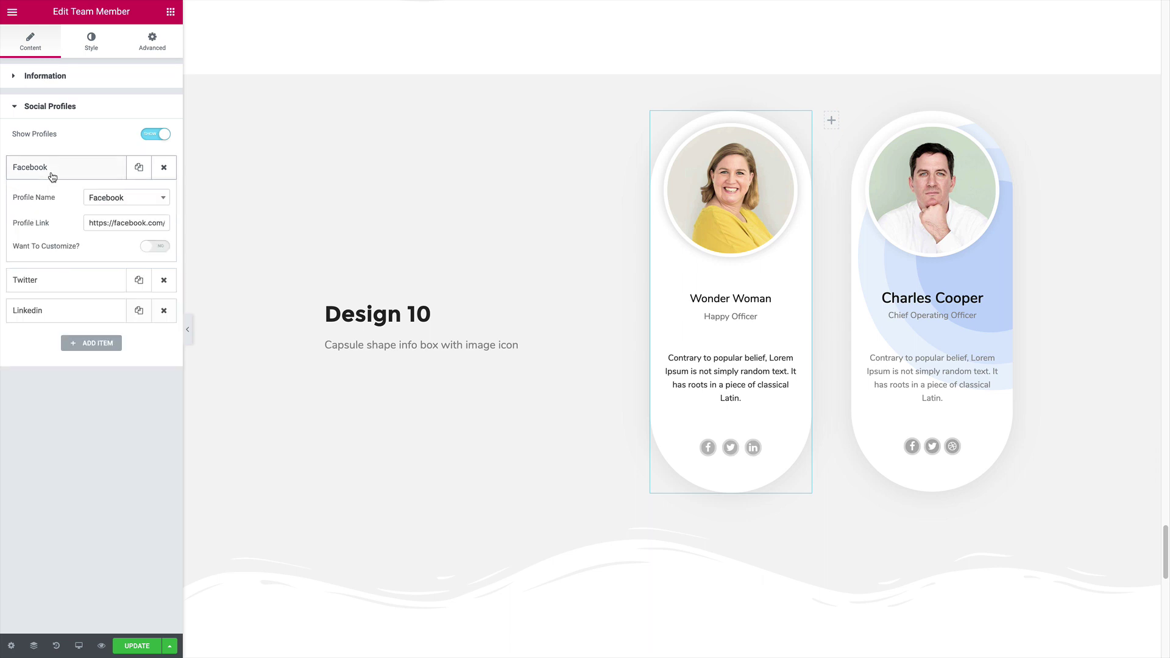
pyautogui.click(157, 250)
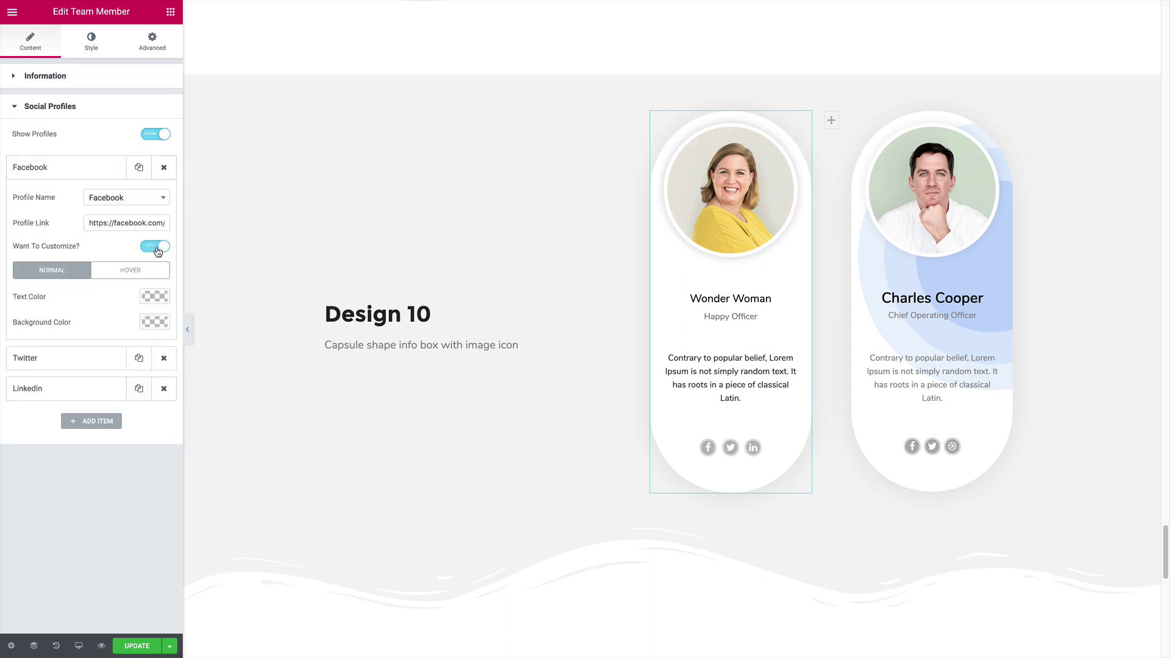
pyautogui.click(126, 270)
pyautogui.click(153, 296)
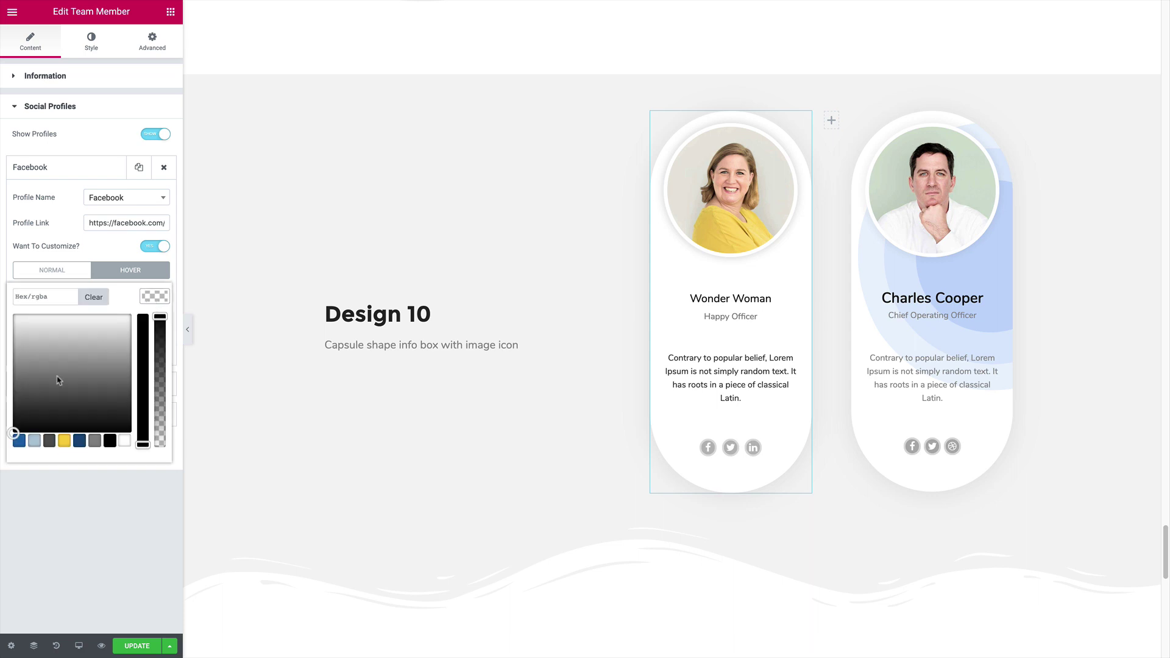
pyautogui.moveTo(84, 346); pyautogui.dragTo(82, 337)
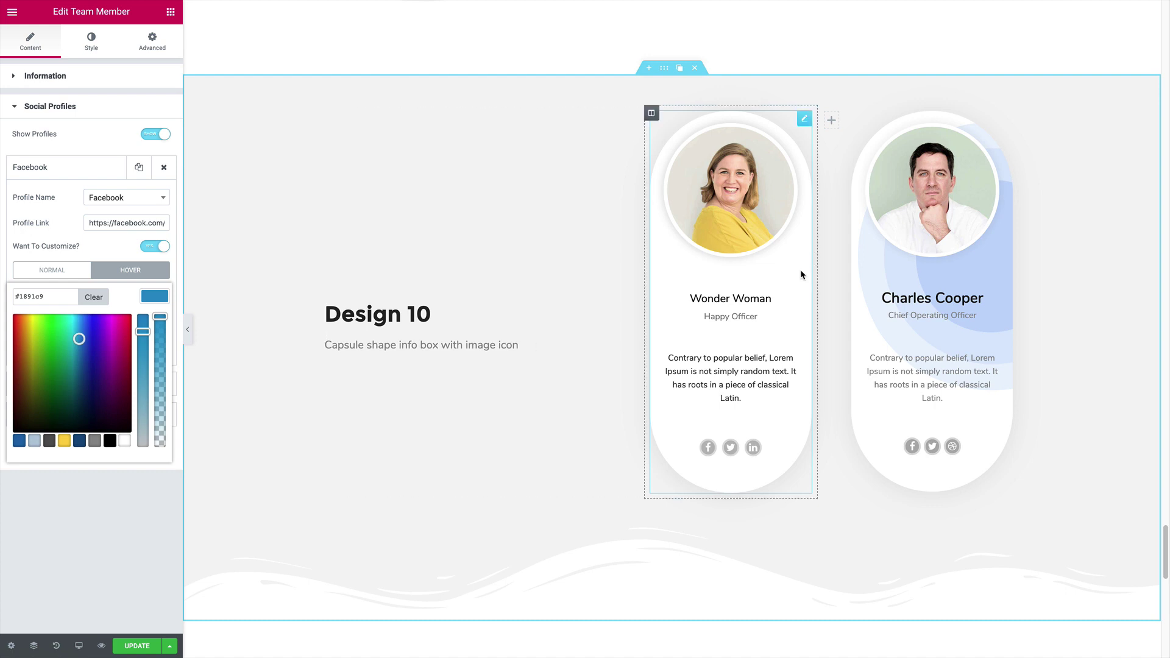
# Give the card a Classic background of videobg-1.svg from the Media Library, set to No-repeat.
pyautogui.click(151, 42)
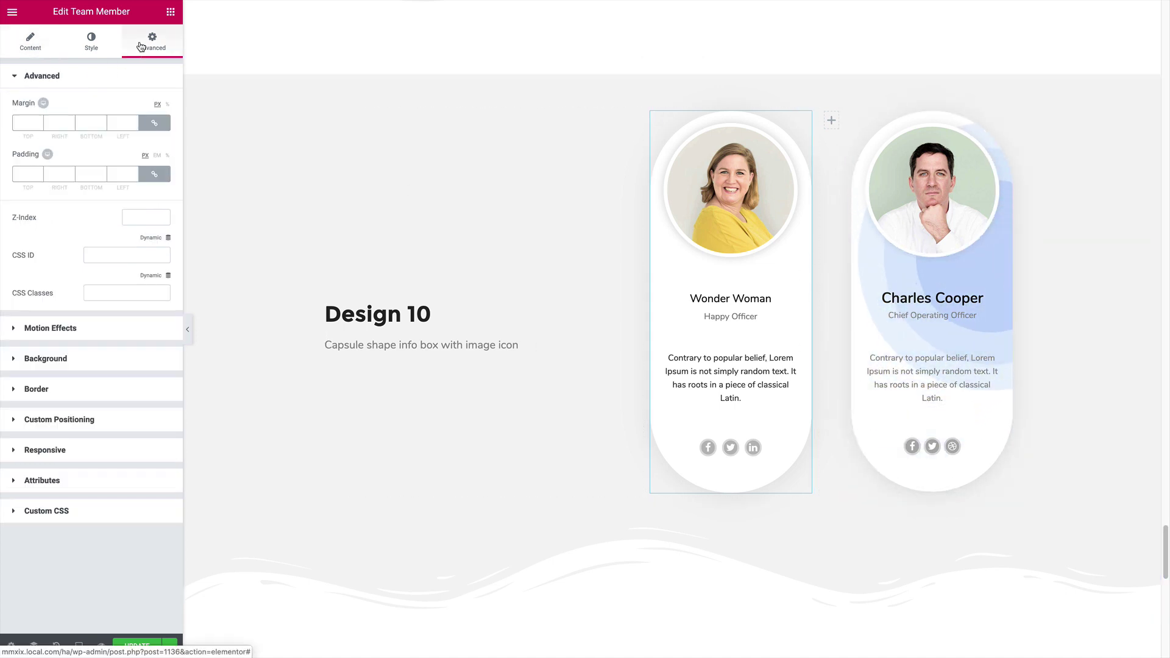
pyautogui.click(60, 357)
pyautogui.click(99, 192)
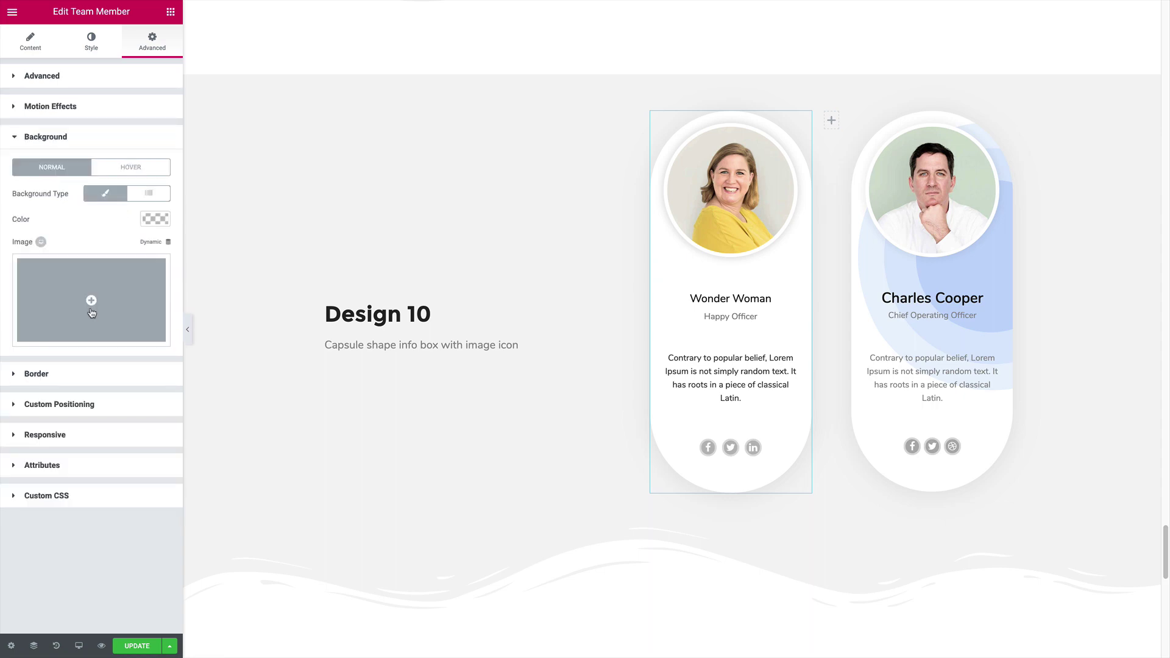
pyautogui.click(92, 313)
pyautogui.scroll(-3, 488, 353)
pyautogui.click(349, 396)
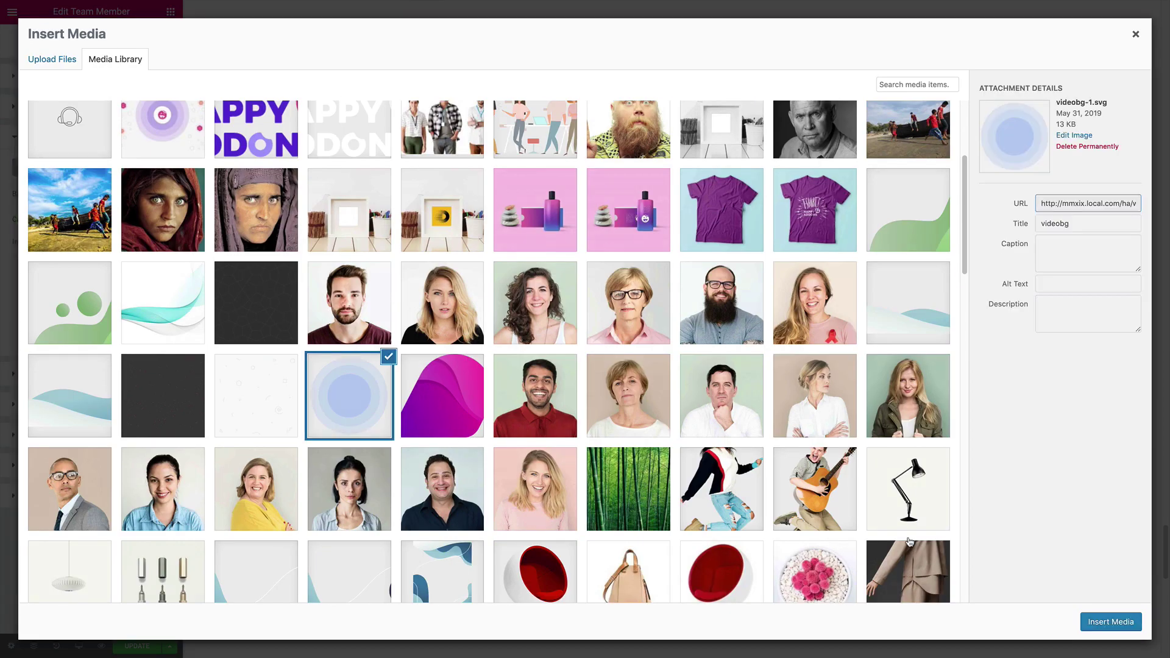
pyautogui.click(1110, 622)
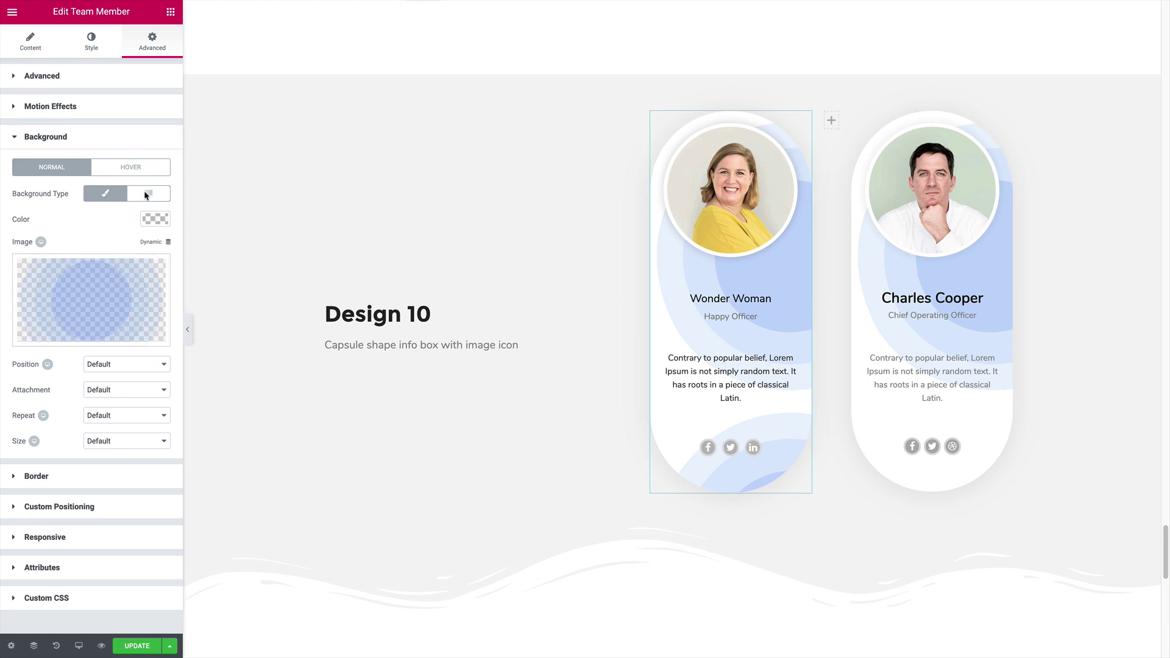
pyautogui.click(107, 417)
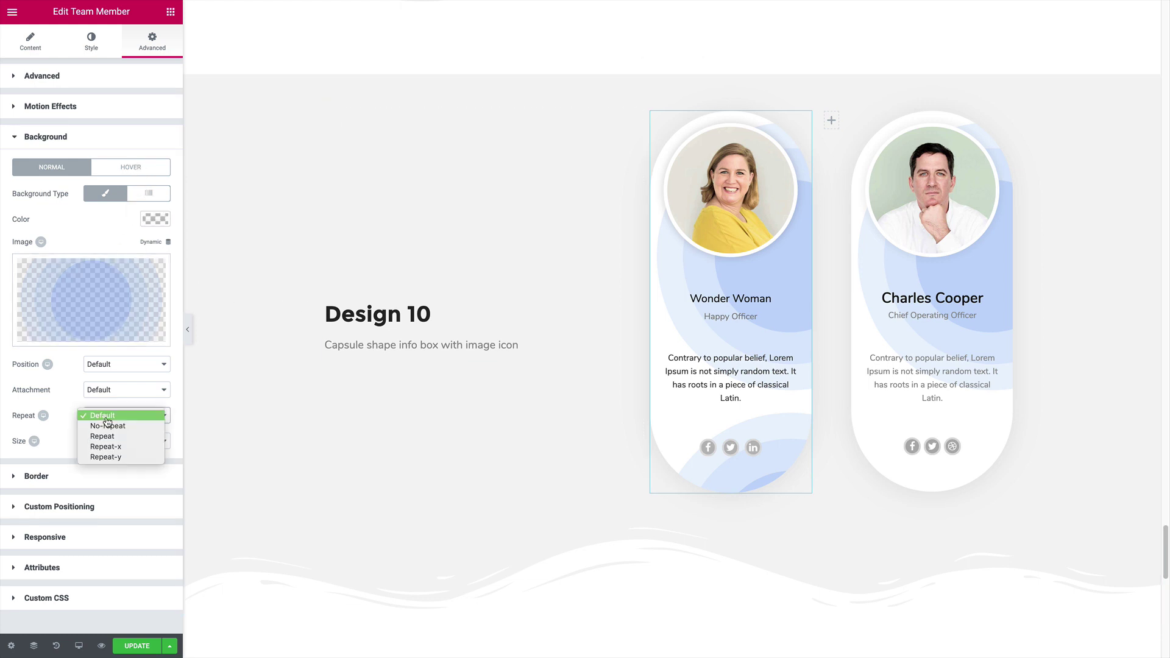
pyautogui.click(102, 428)
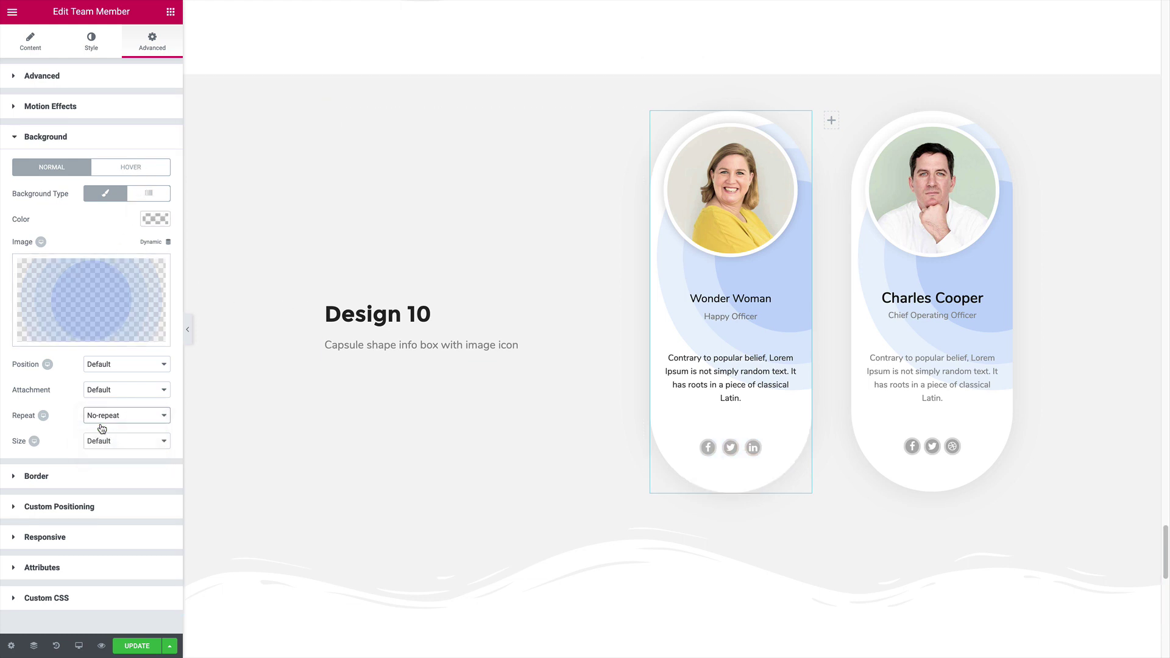
# Set the hover background to Classic with the videobg-1.svg image, set to No-repeat.
pyautogui.click(138, 171)
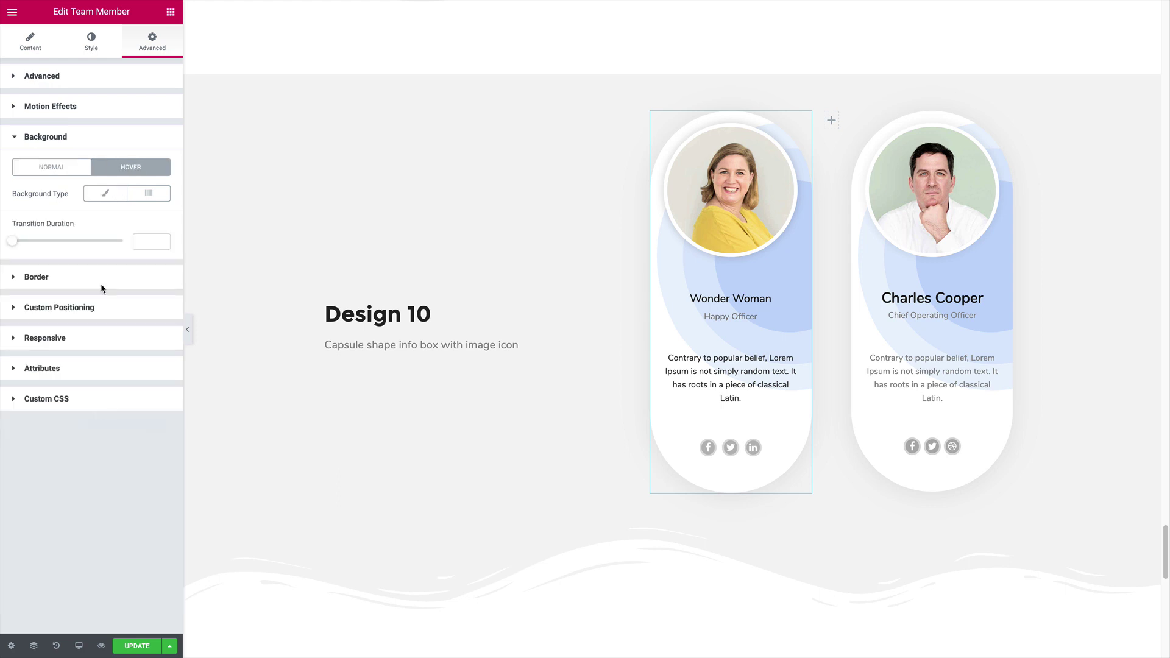
pyautogui.click(104, 193)
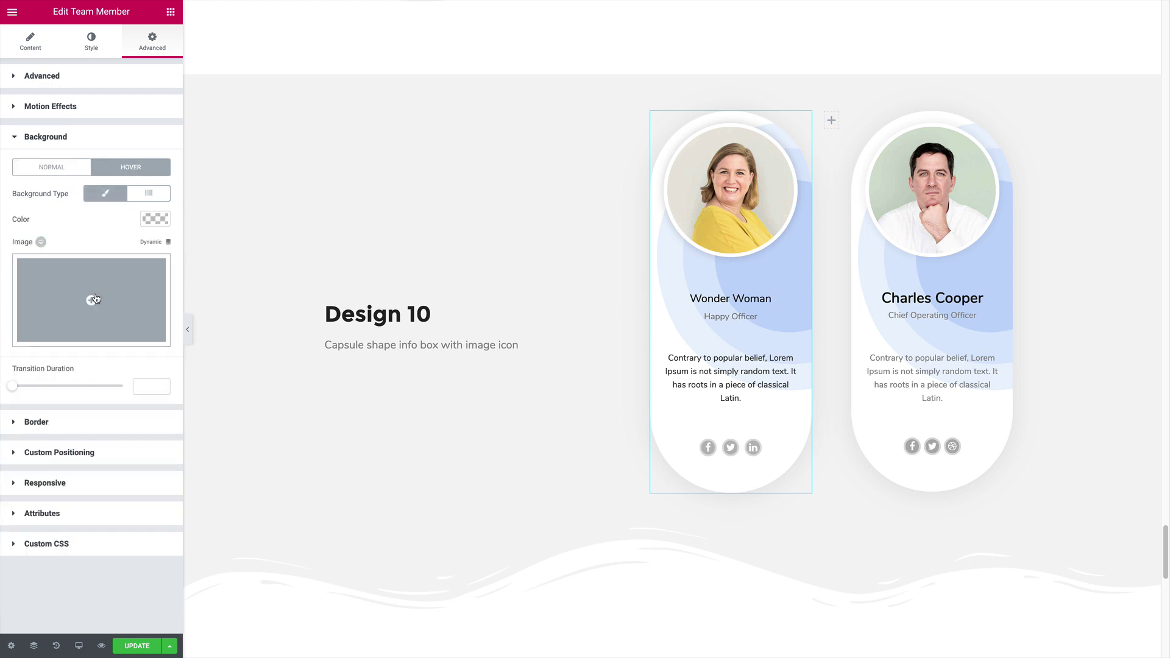
pyautogui.click(92, 303)
pyautogui.scroll(-4, 405, 442)
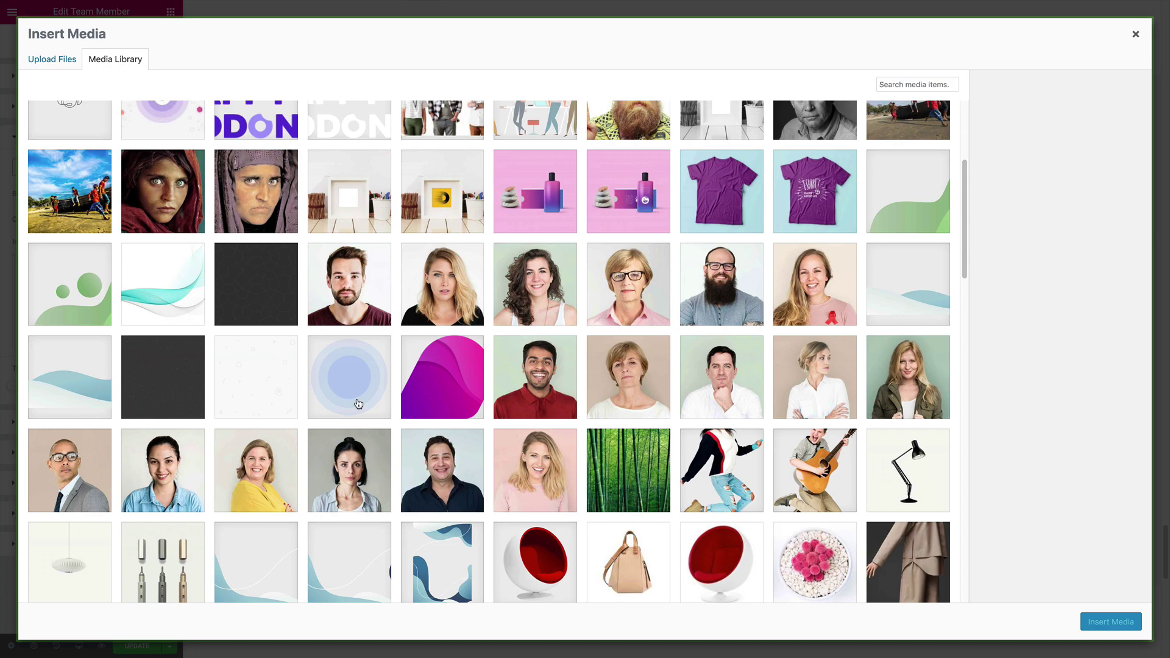
pyautogui.click(357, 402)
pyautogui.click(1108, 620)
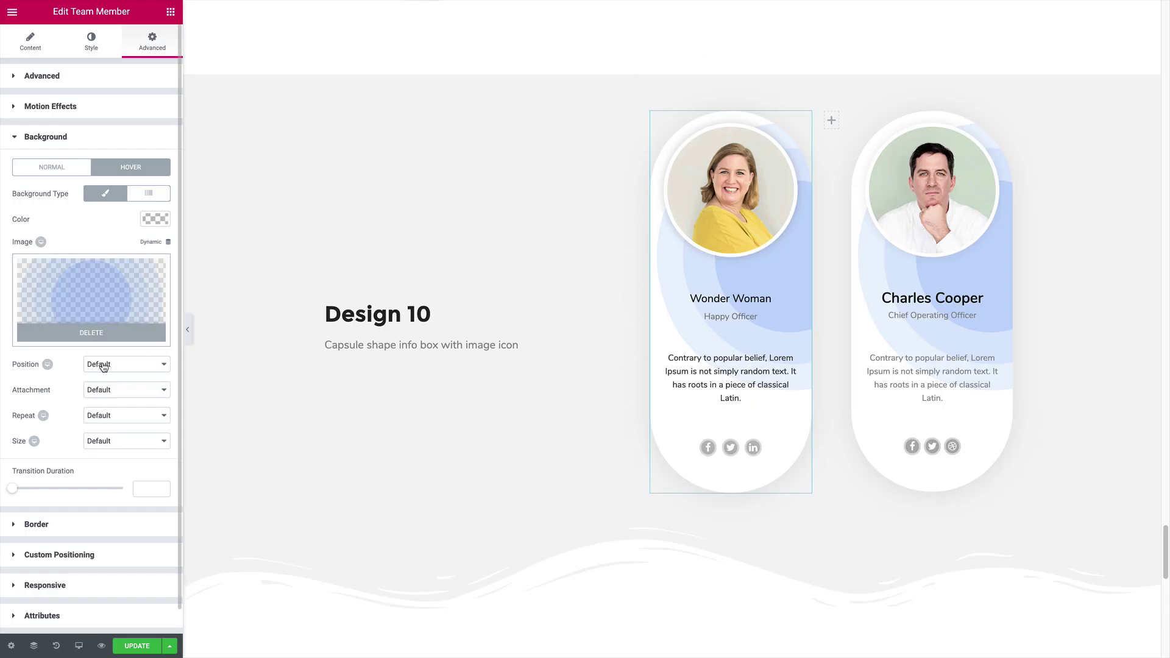
pyautogui.click(103, 417)
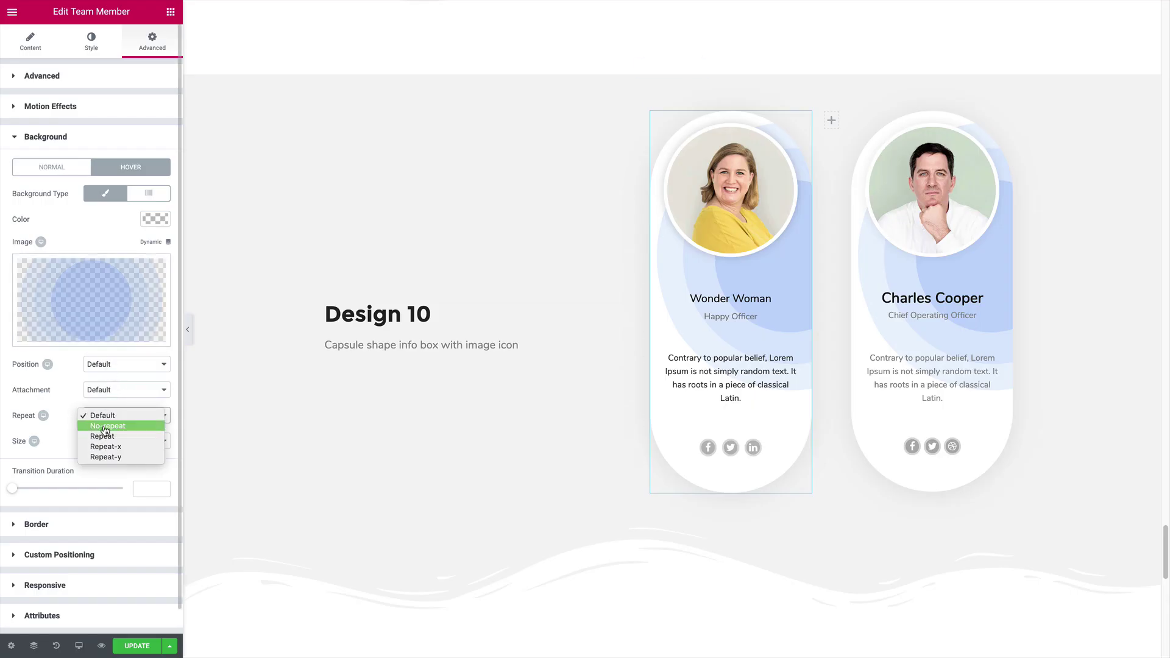
pyautogui.click(101, 425)
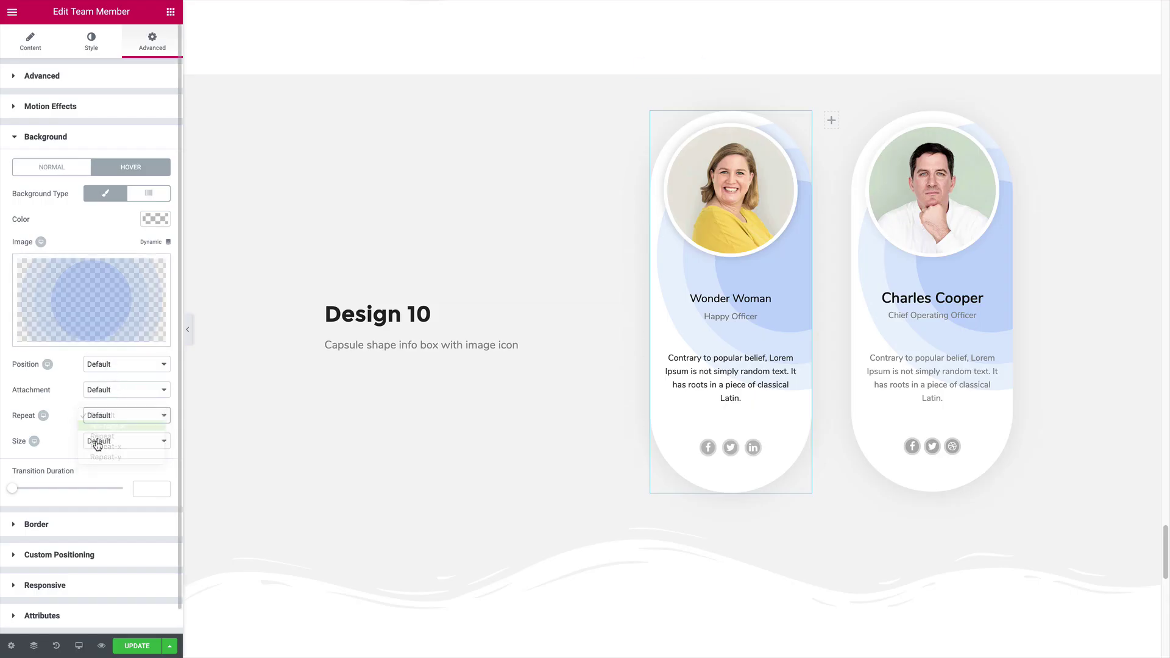
# Position the hover background image at Bottom Right, after briefly trying Bottom Left.
pyautogui.click(117, 369)
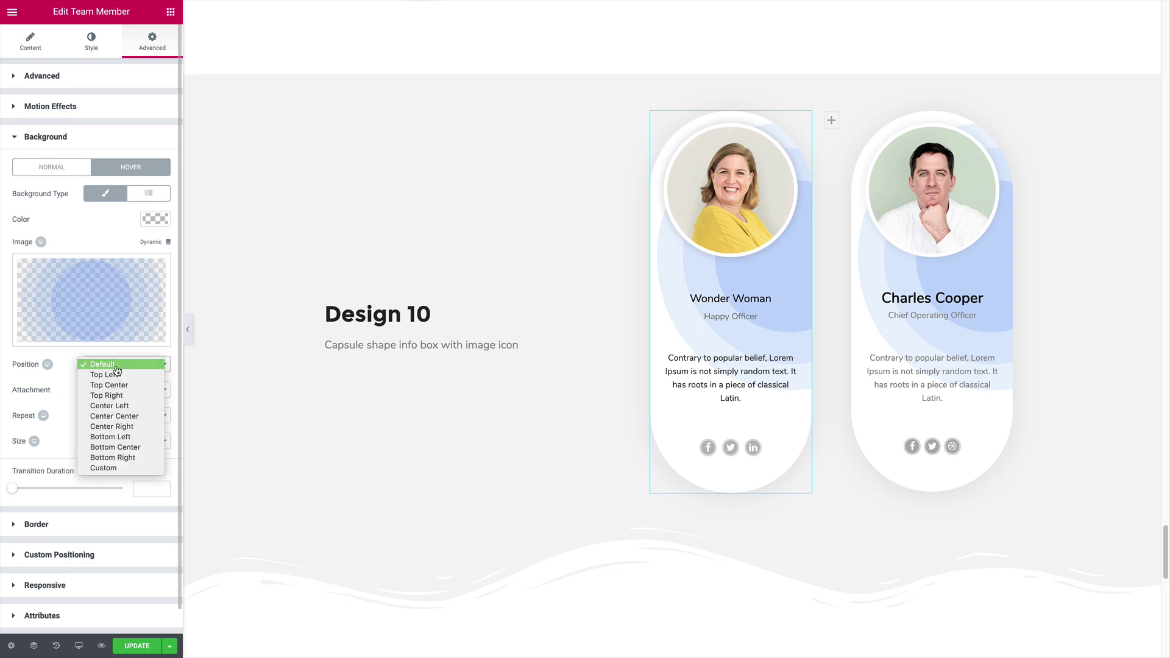
pyautogui.click(128, 458)
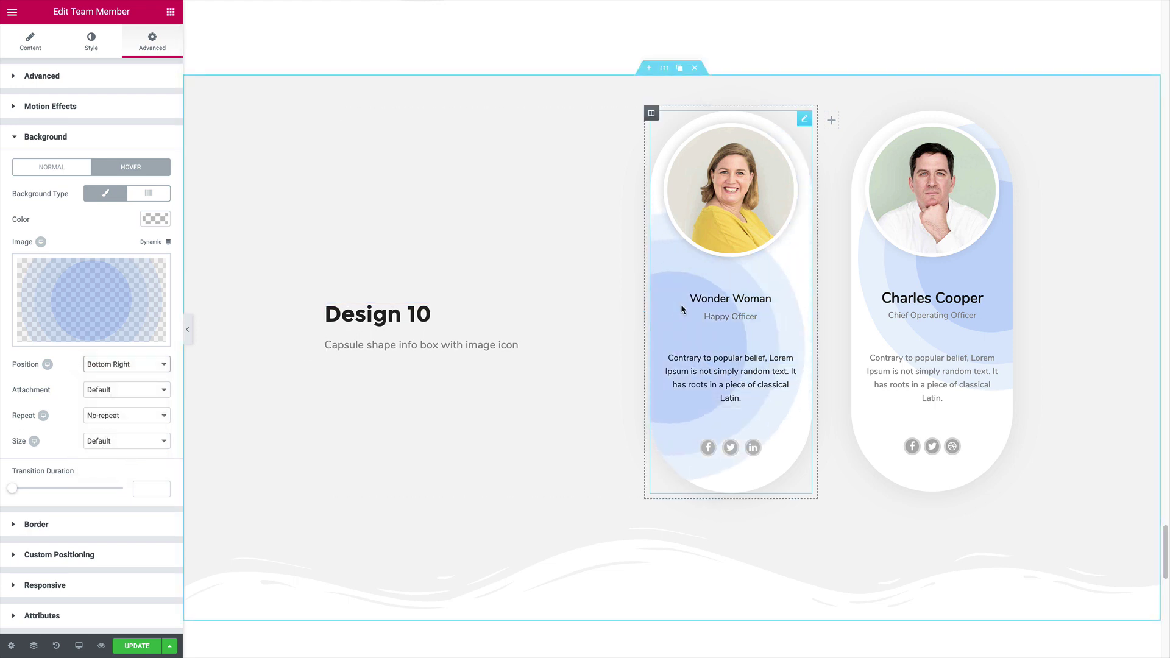
pyautogui.click(116, 364)
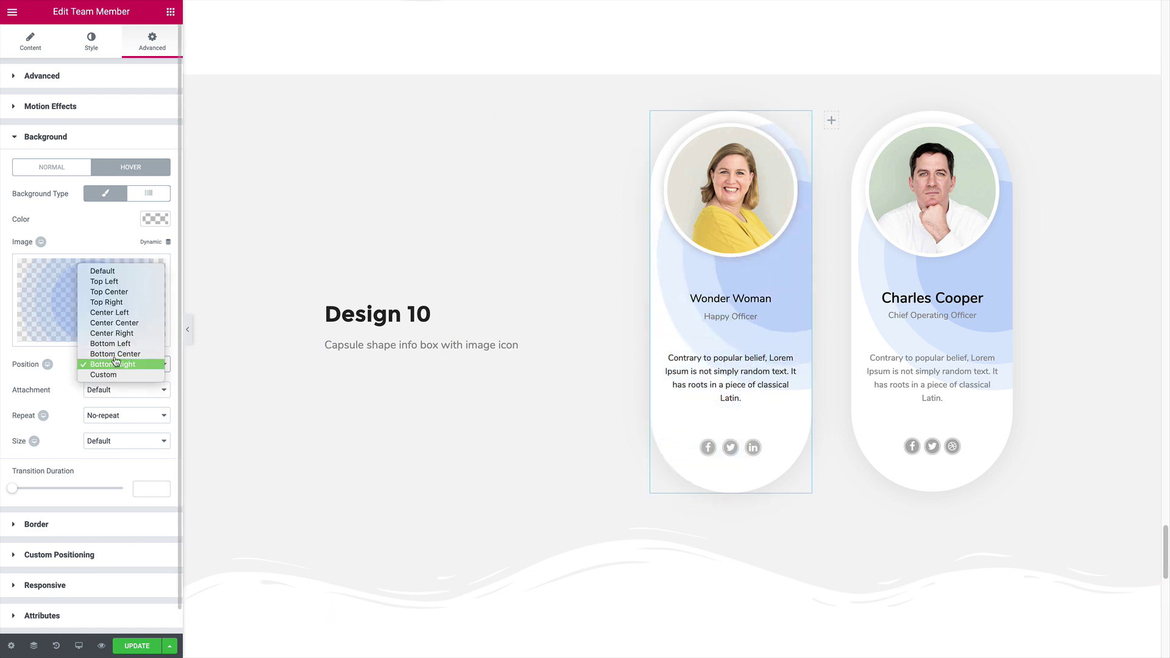
pyautogui.click(116, 351)
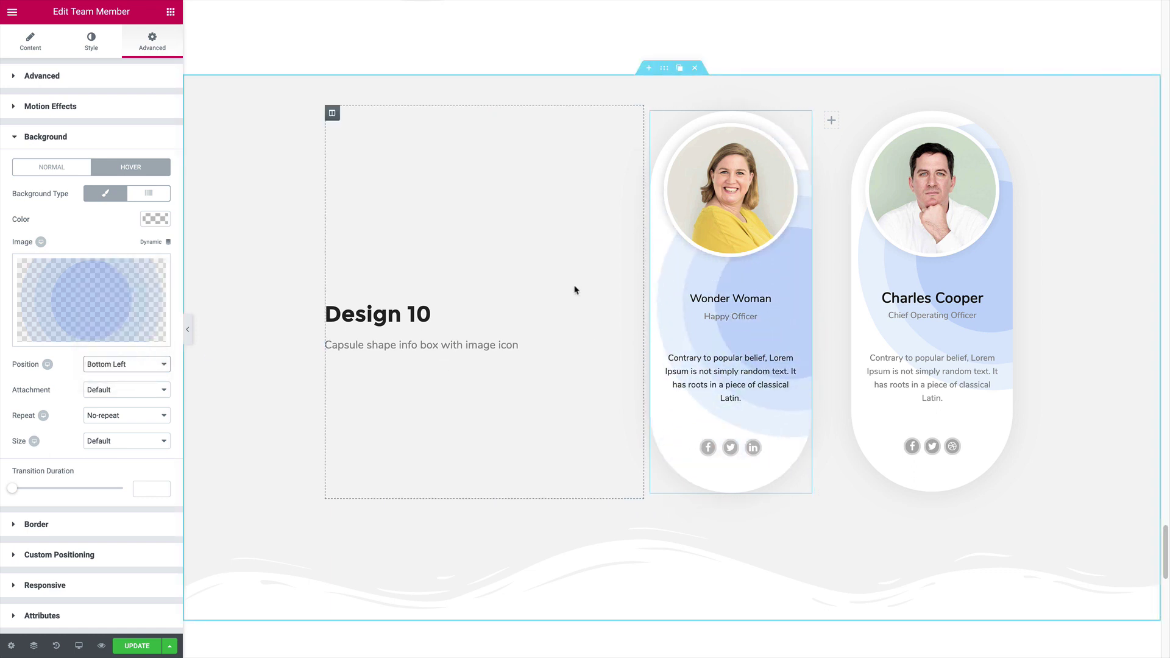
pyautogui.click(105, 365)
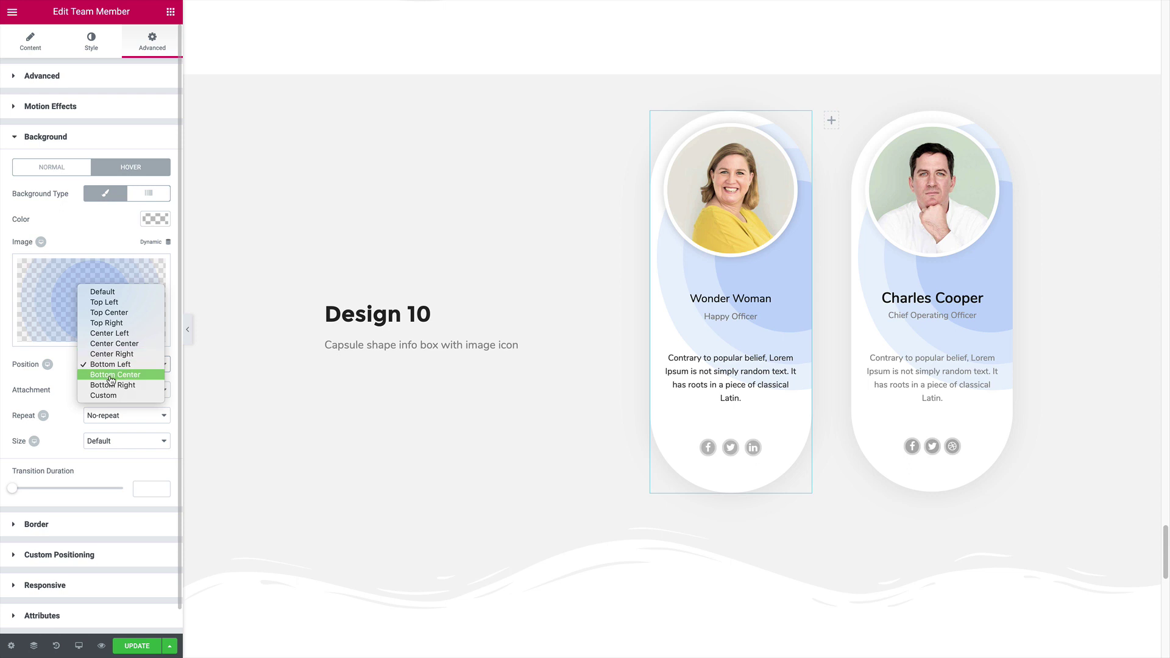
pyautogui.click(109, 388)
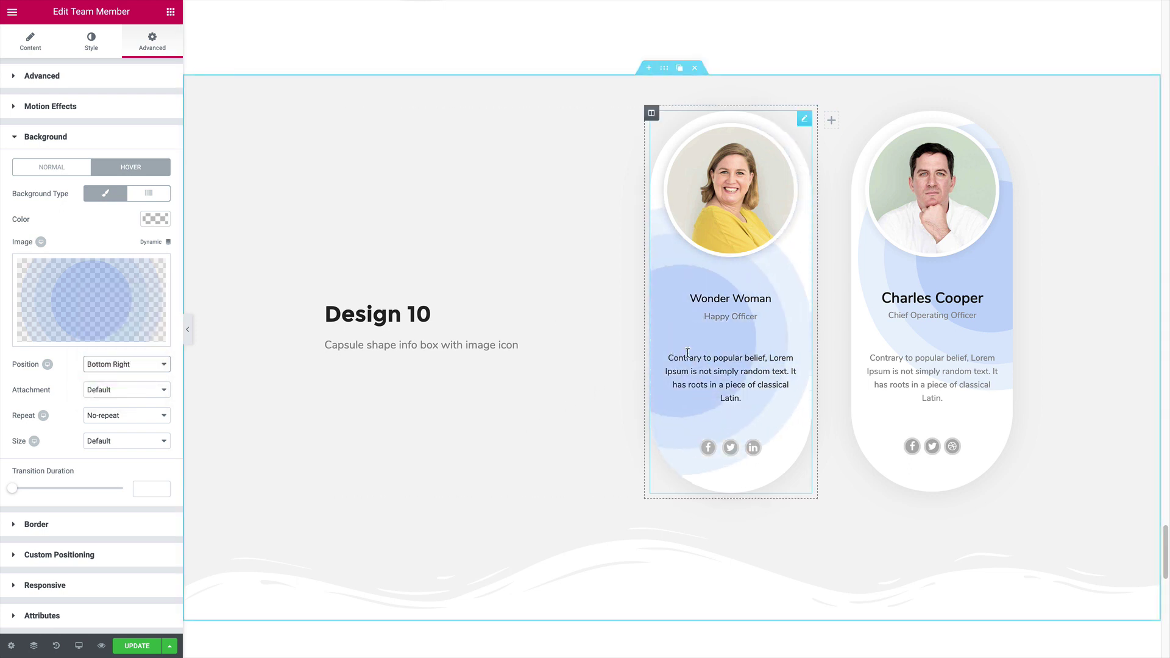